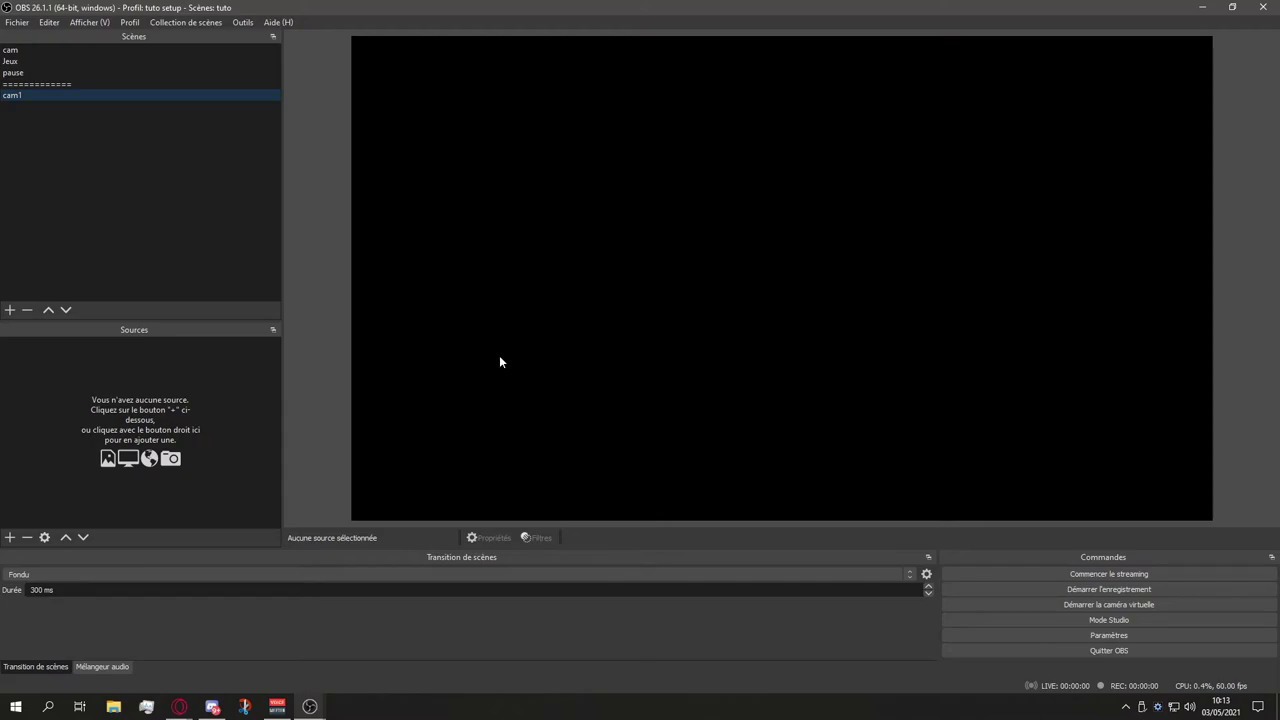
Add a new scene named "jeux" to the scene collection.
left_click(10, 310)
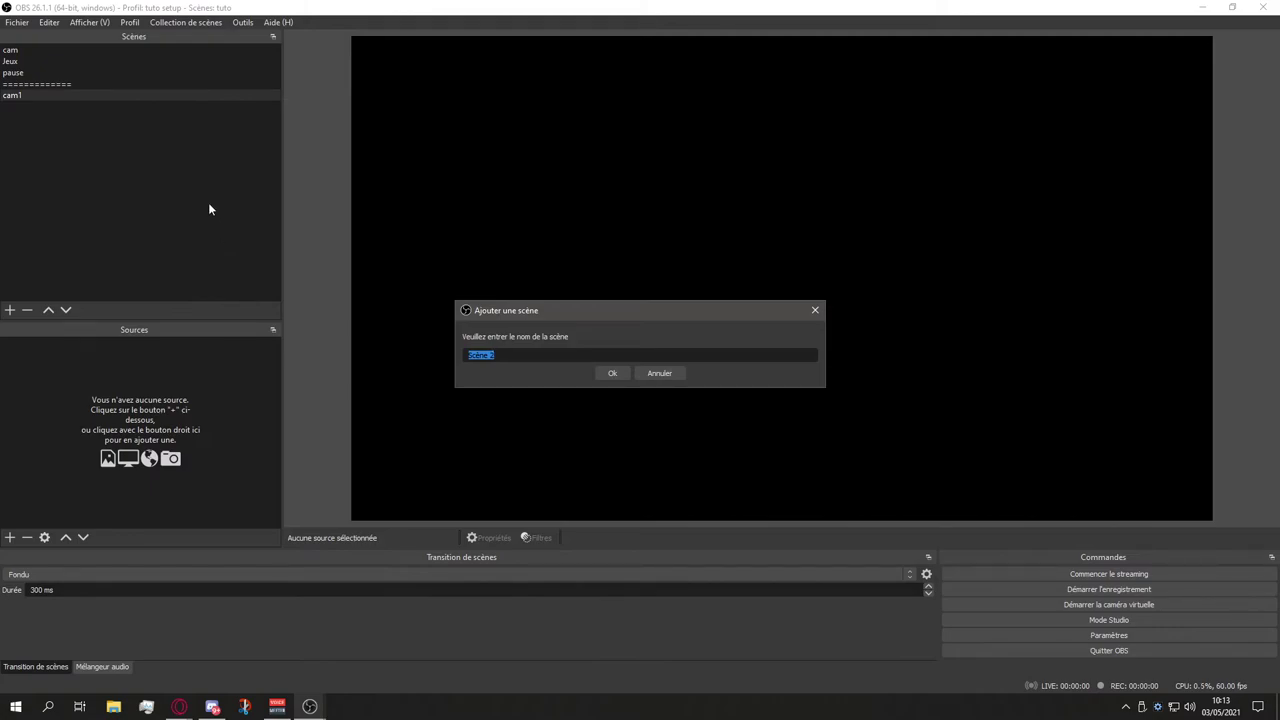
type("jeux")
left_click(614, 373)
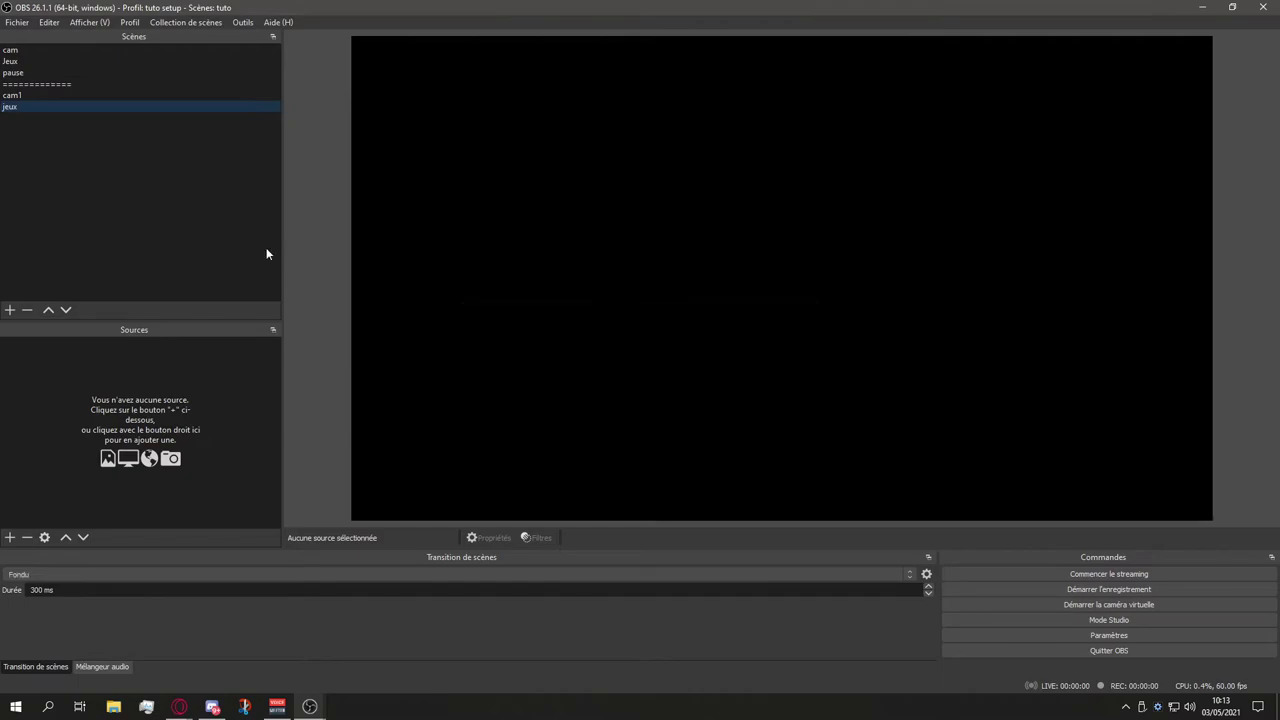
Add another new scene named "générique" to the scene collection.
right_click(62, 197)
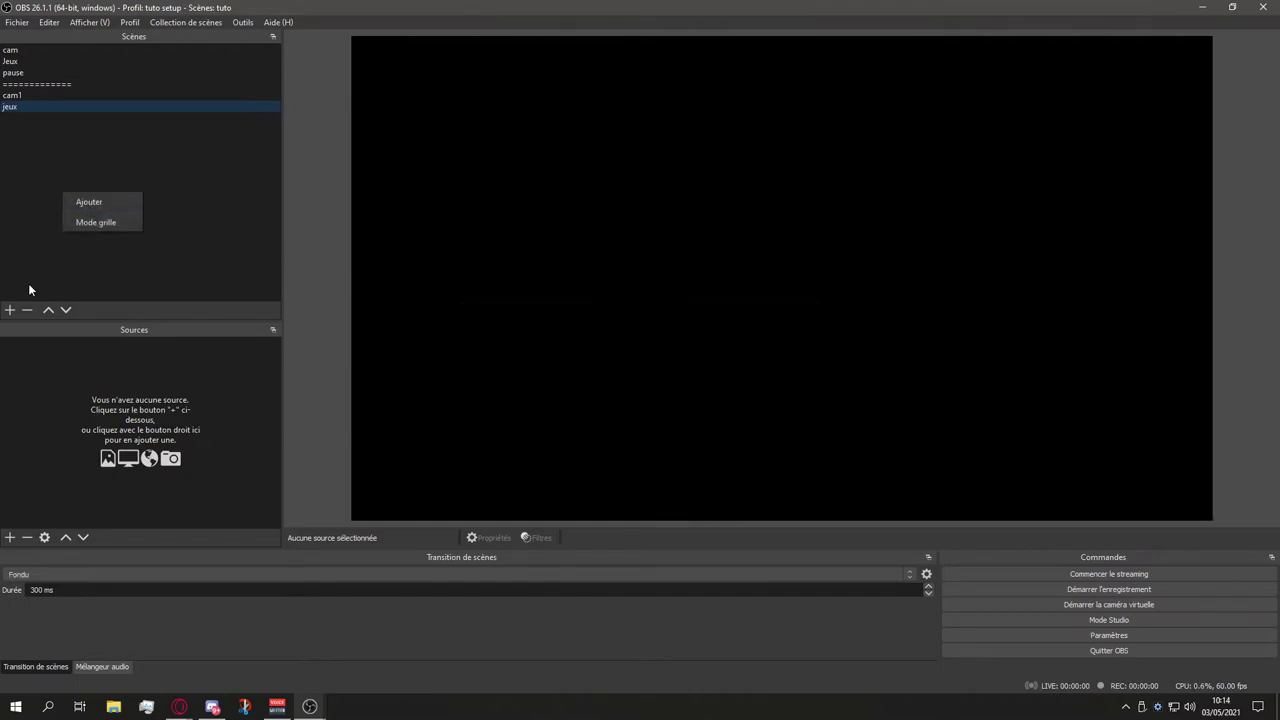
left_click(8, 318)
left_click(10, 310)
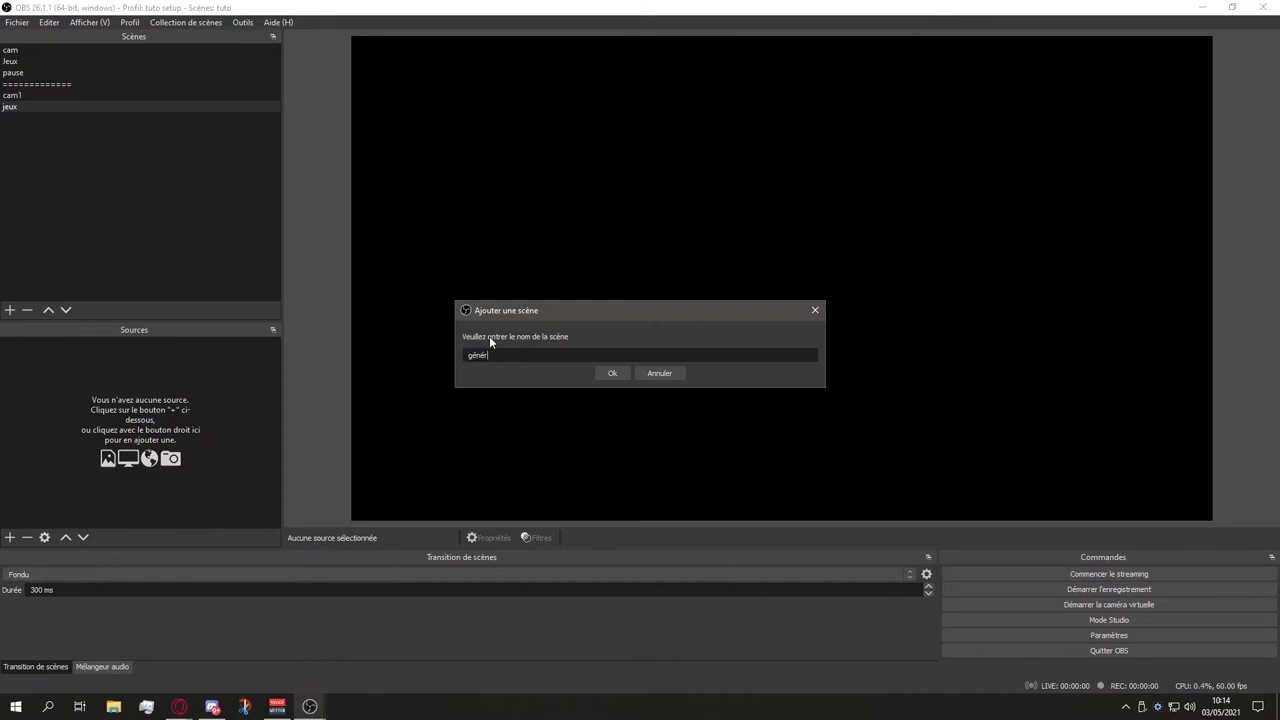
type("générique")
left_click(616, 376)
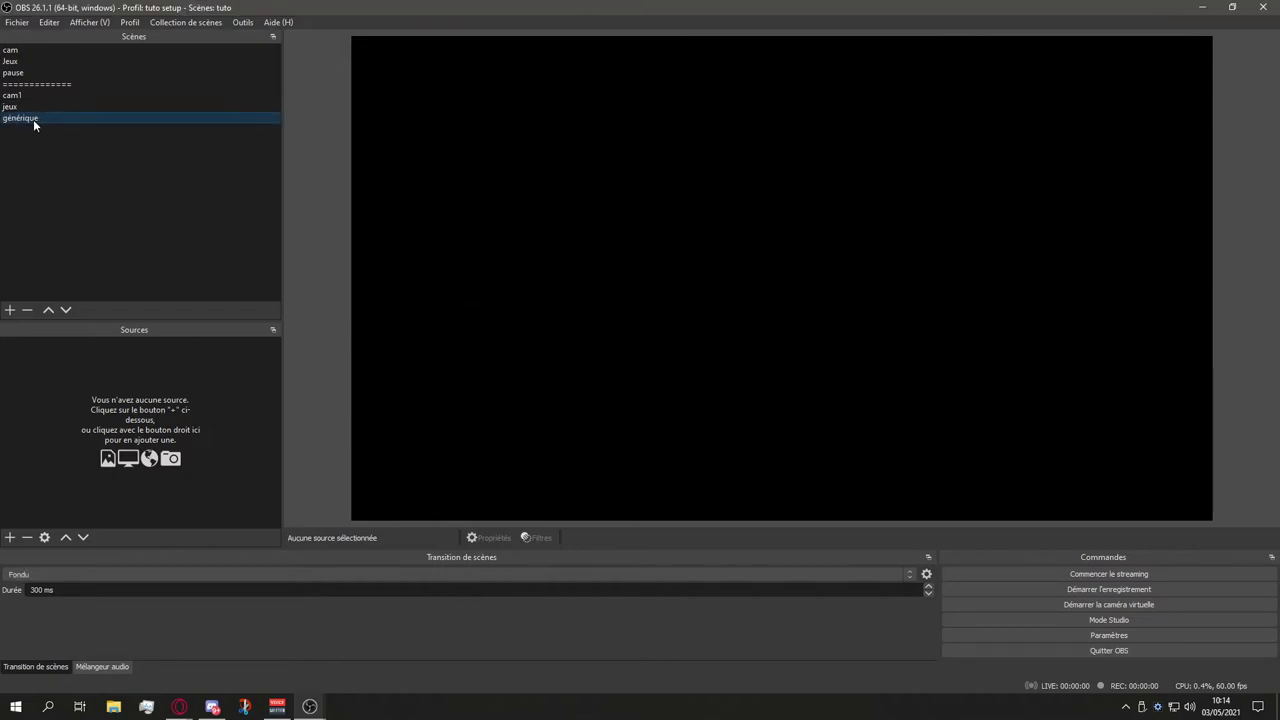
Insert the existing scene cam1 as a visible scene source in the cam scene.
left_click(29, 50)
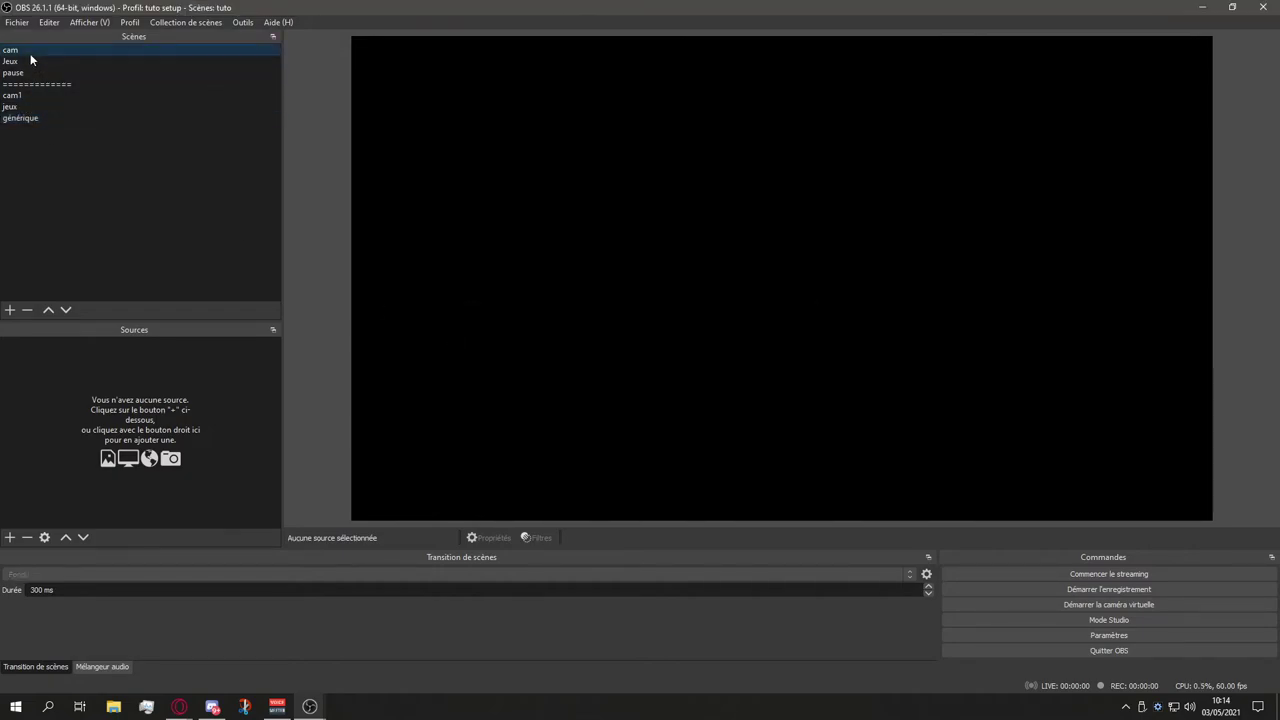
left_click(9, 538)
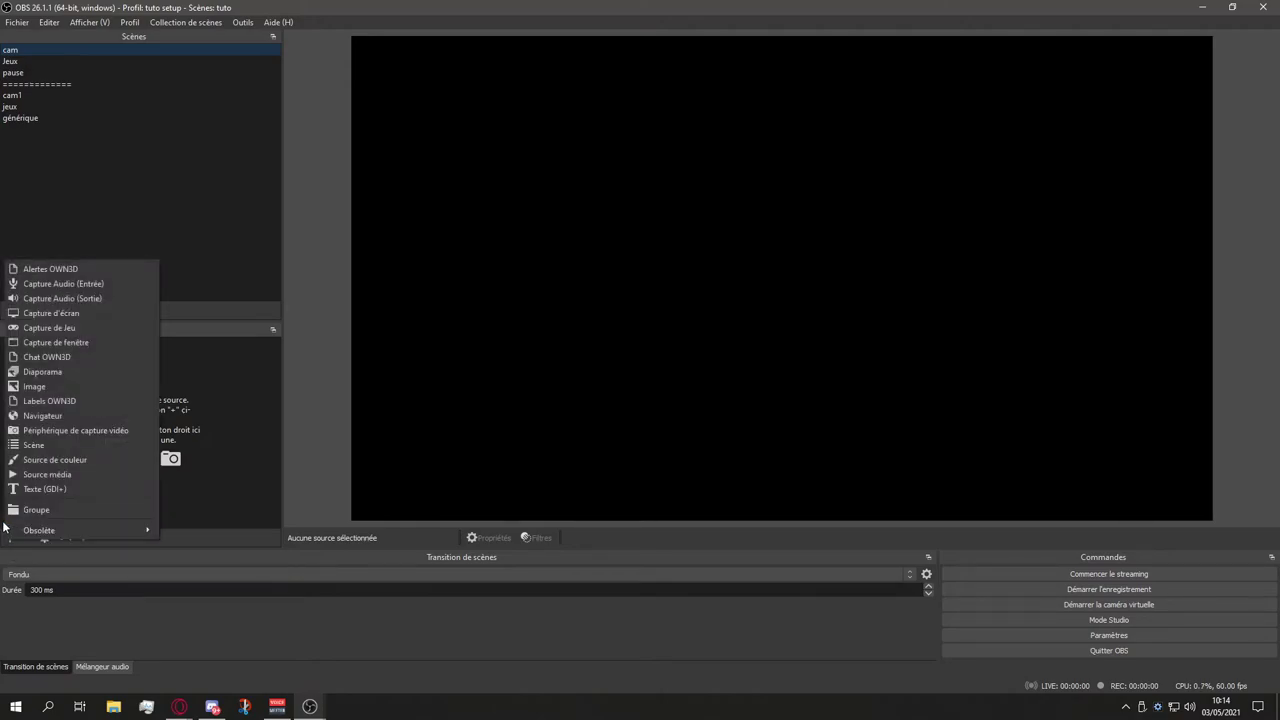
left_click(70, 445)
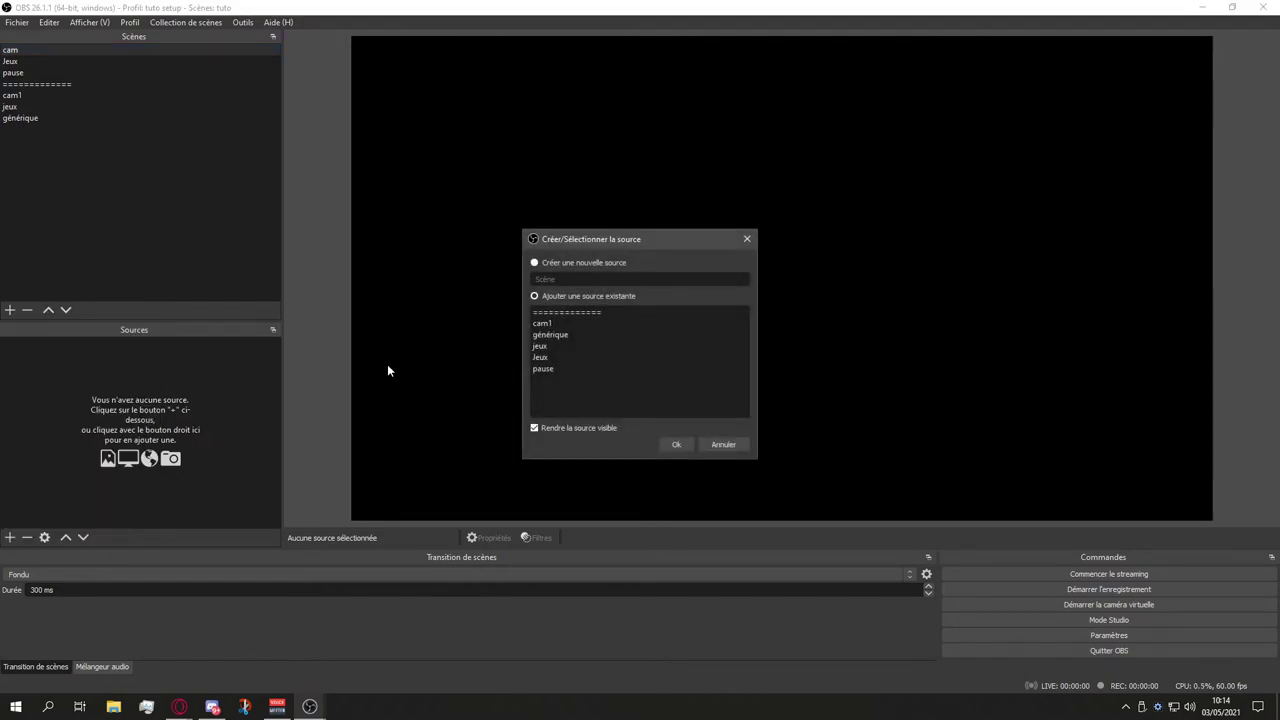
left_click(534, 298)
left_click(547, 324)
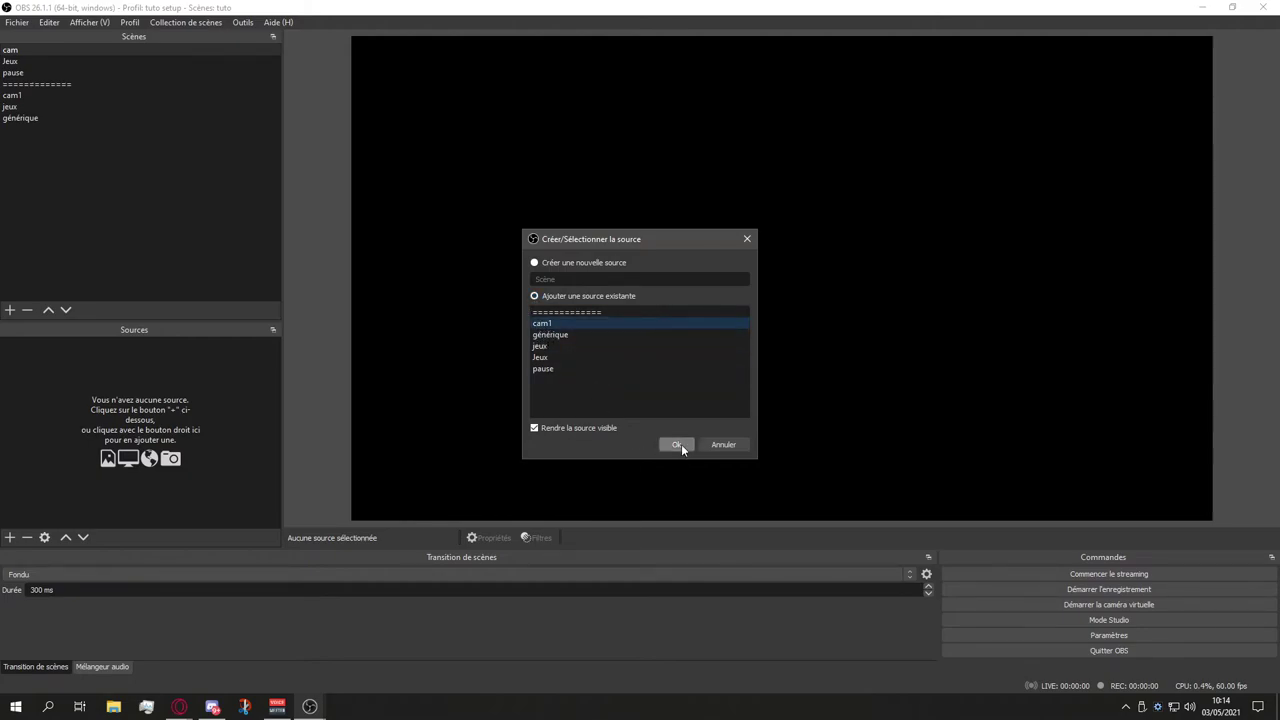
left_click(677, 444)
right_click(543, 280)
left_click(232, 277)
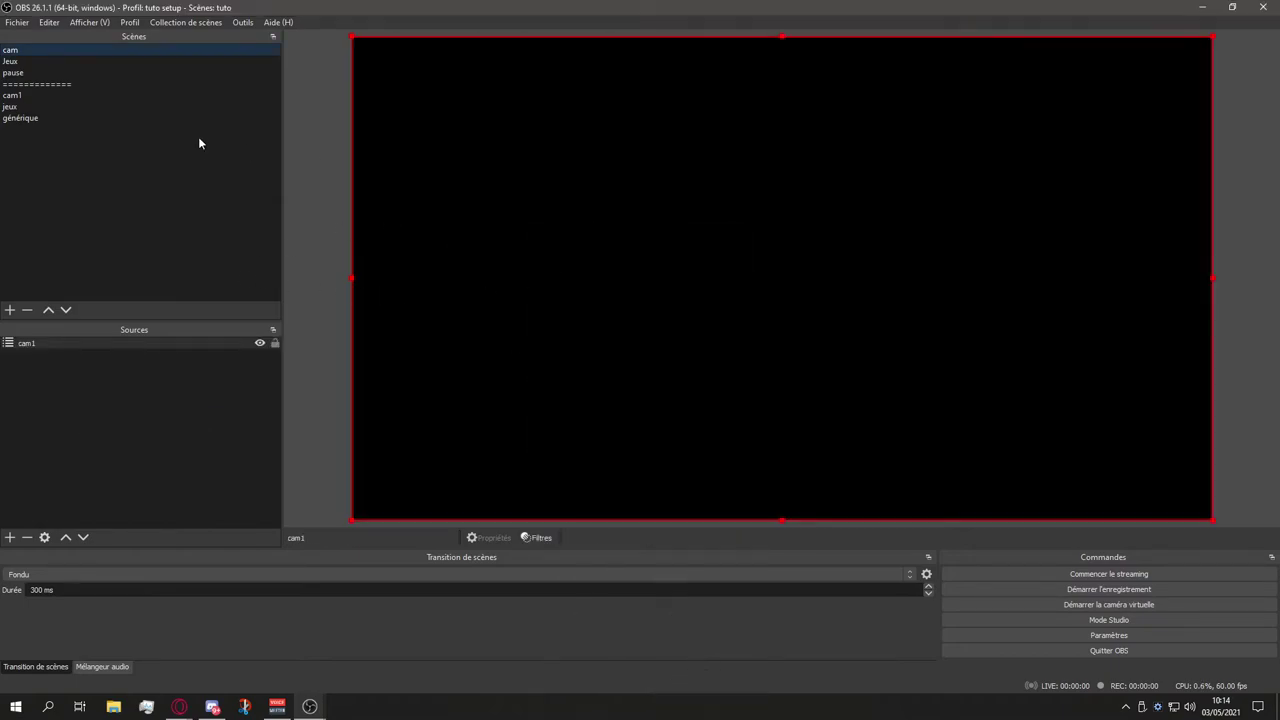
left_click(10, 538)
left_click(191, 456)
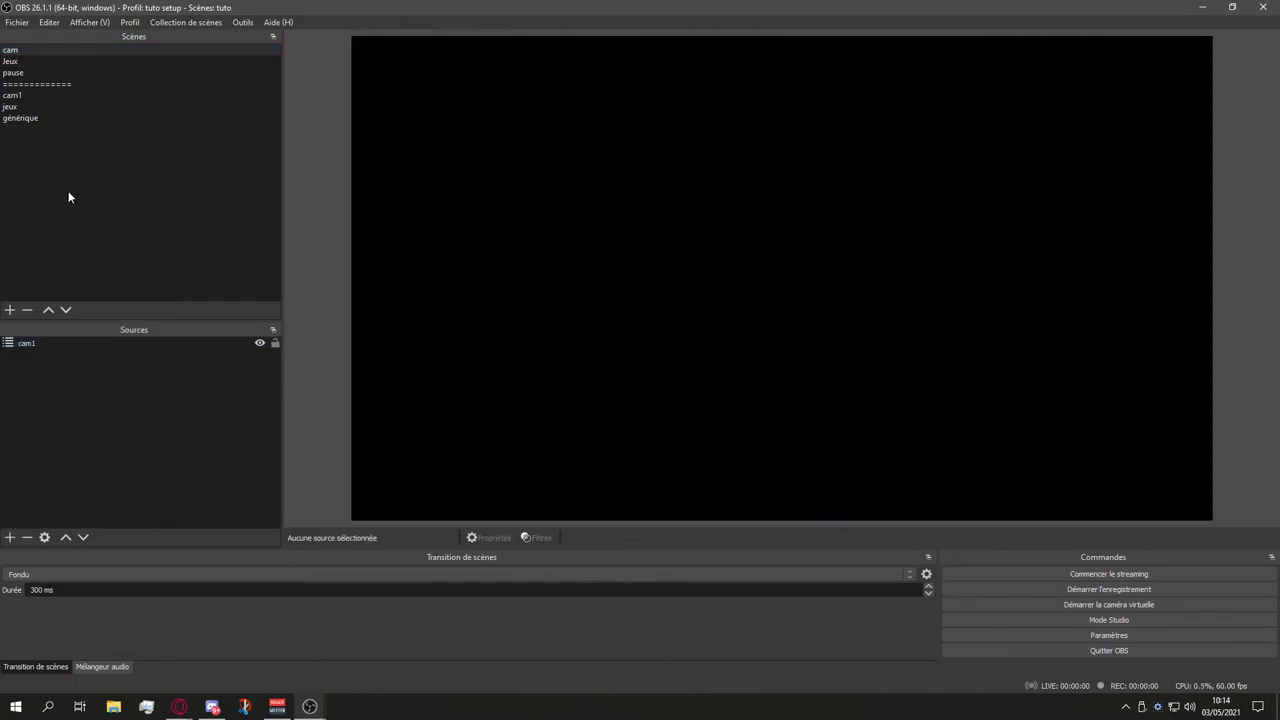
Insert the existing lowercase jeux scene as a visible scene source in the Jeux scene.
left_click(12, 61)
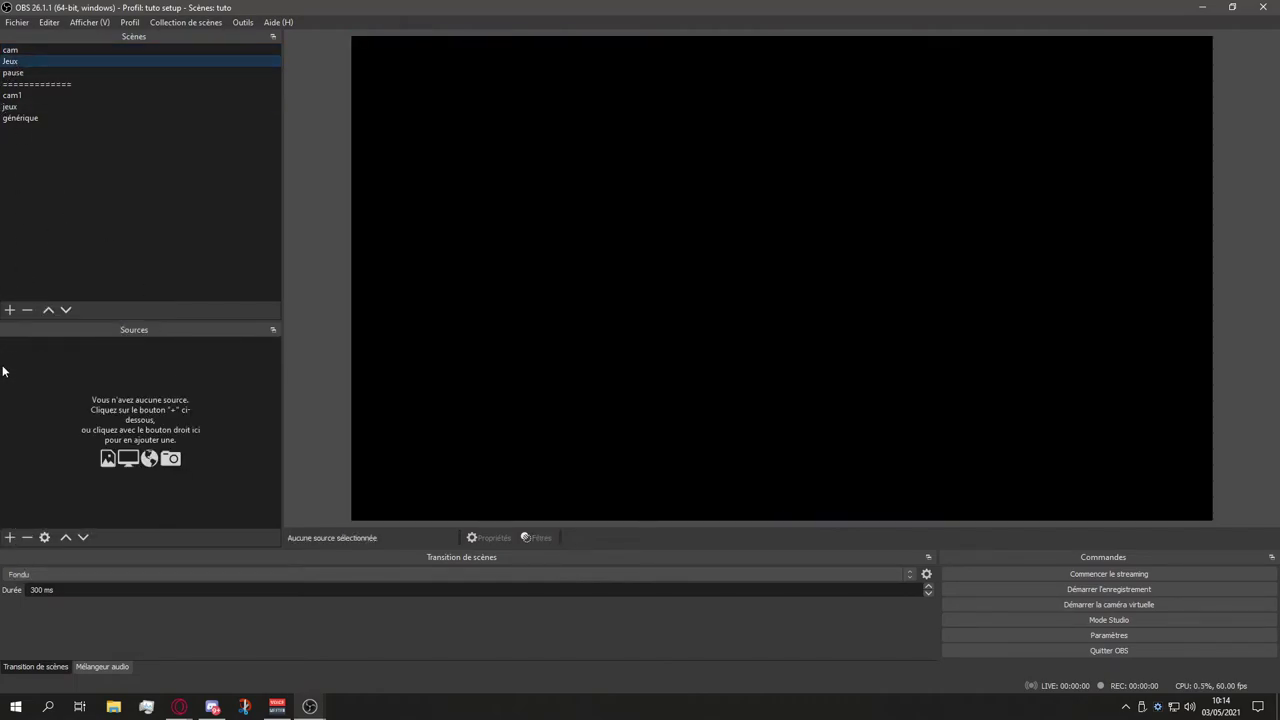
left_click(12, 537)
left_click(60, 435)
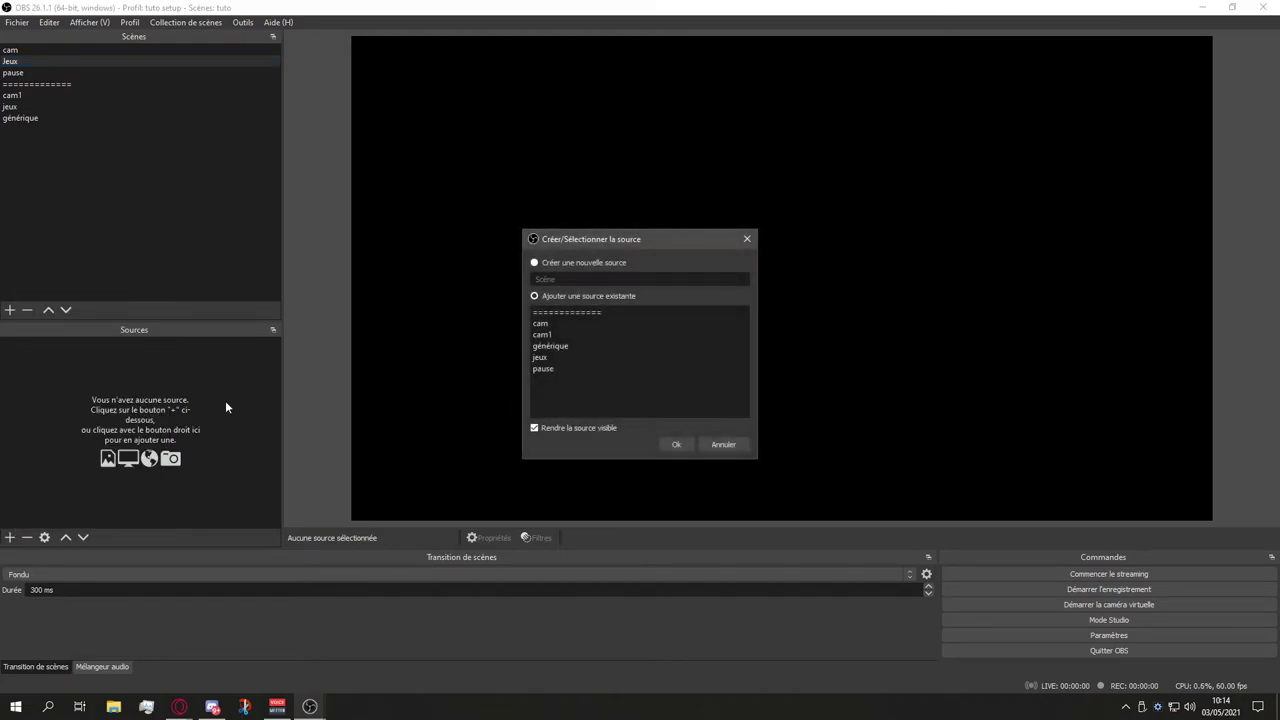
left_click(540, 358)
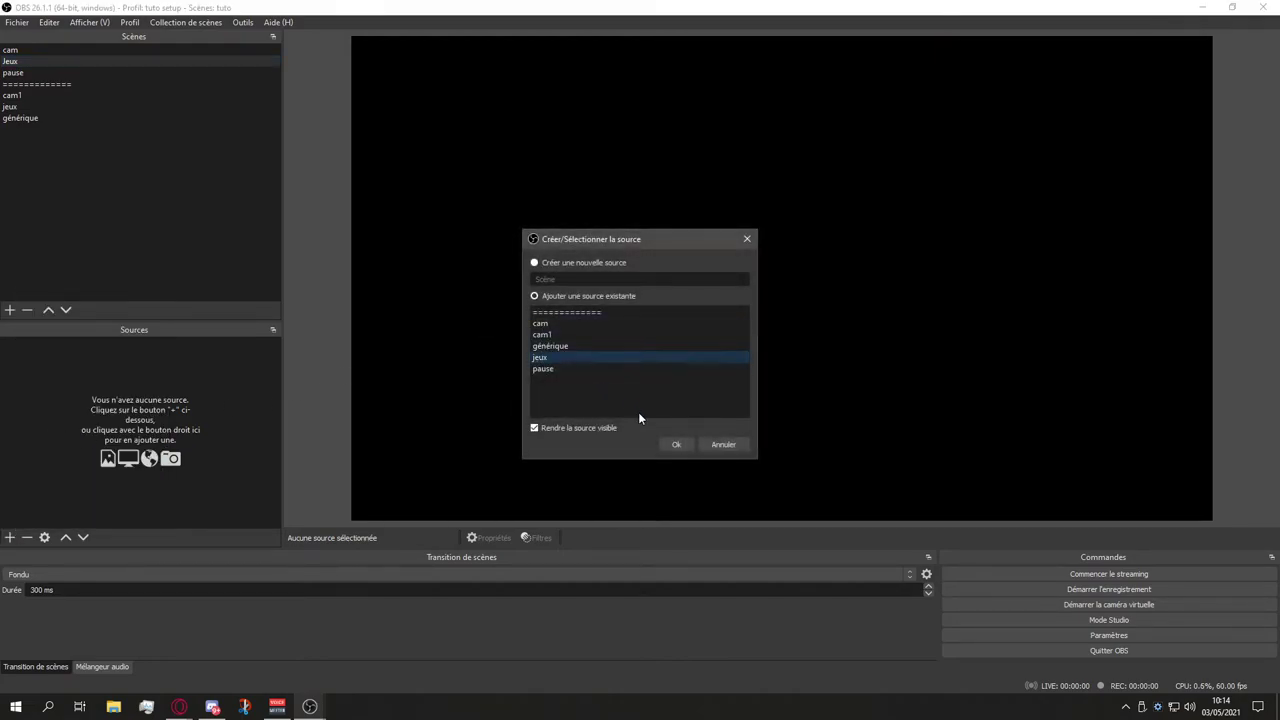
left_click(664, 444)
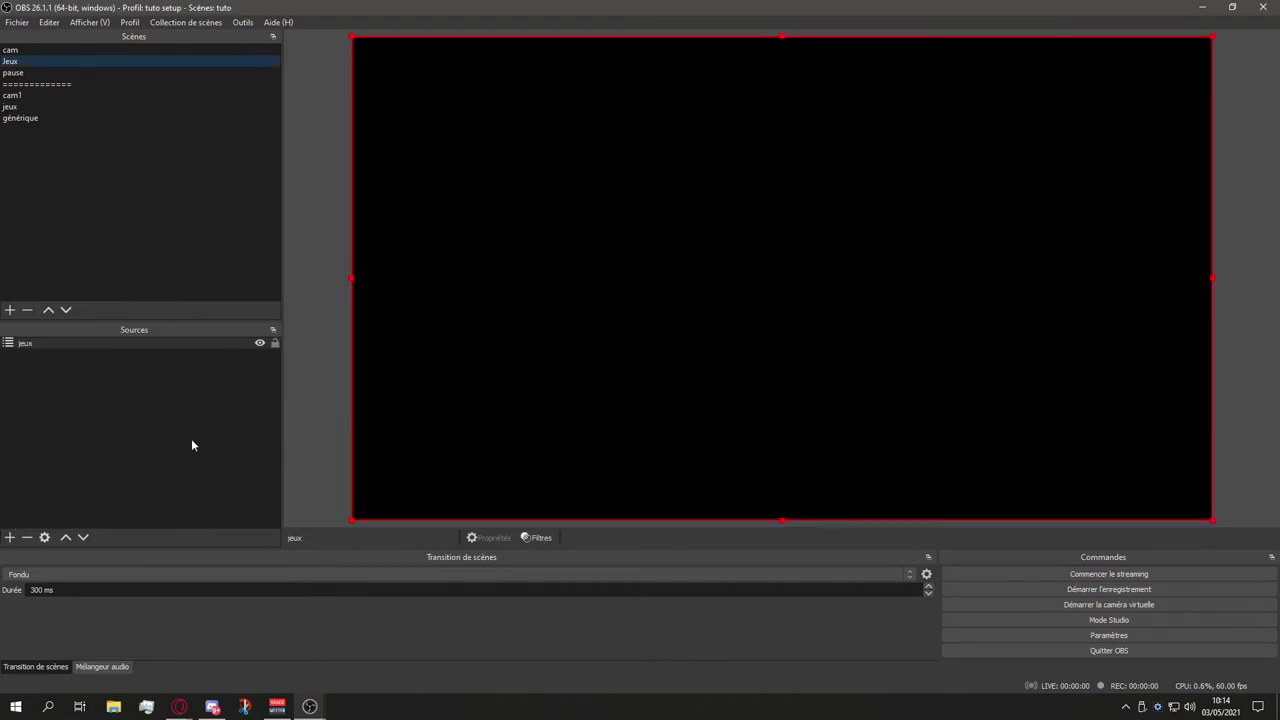
Add the existing cam1 scene as a second source above jeux in the Jeux scene.
left_click(10, 537)
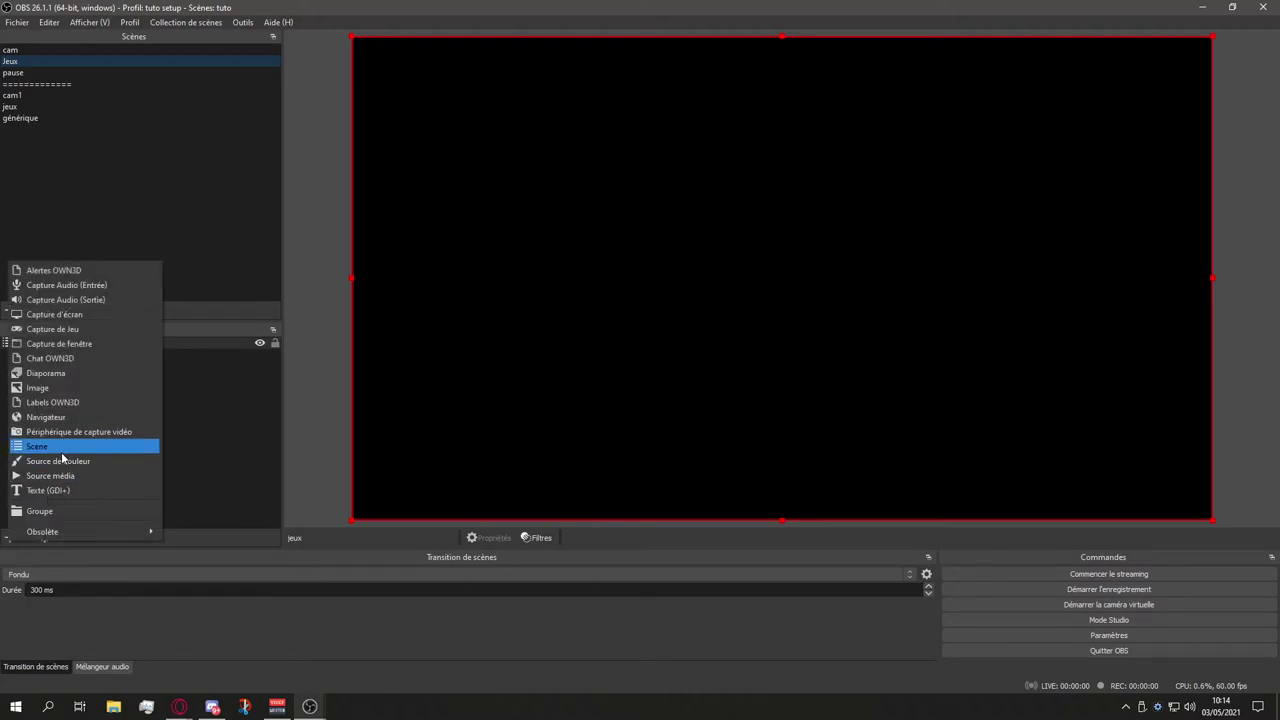
left_click(45, 446)
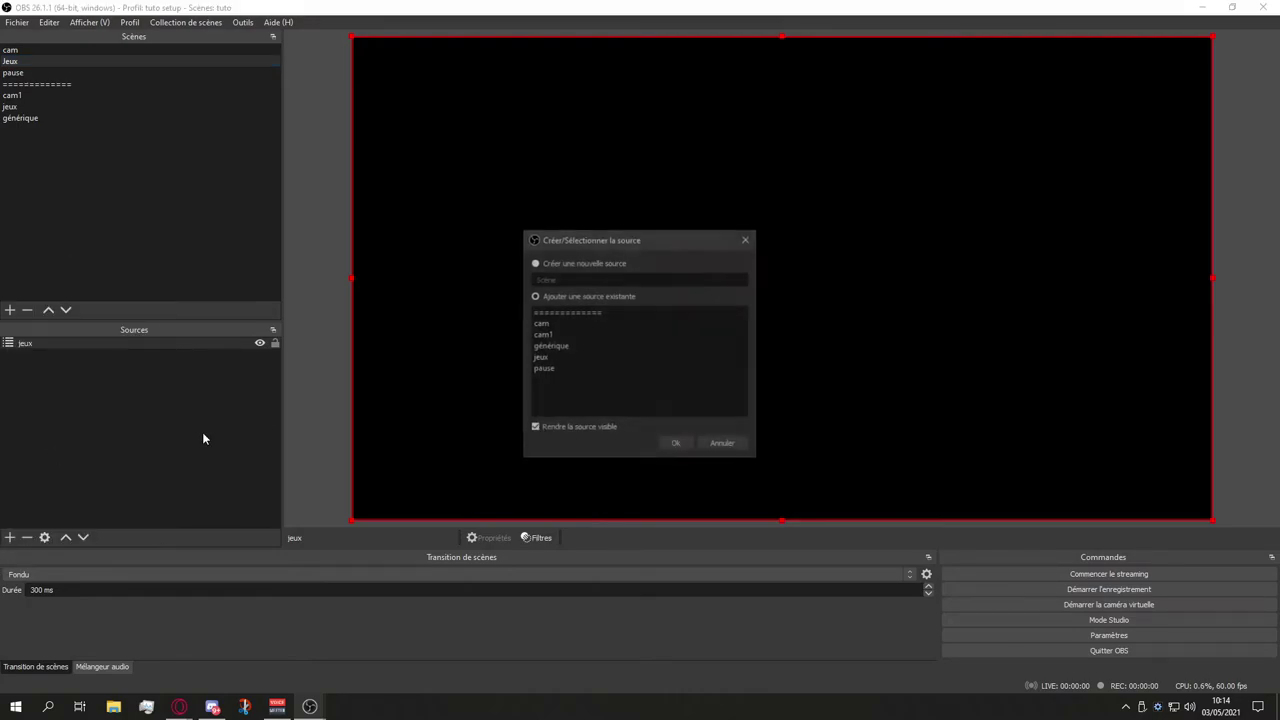
left_click(550, 336)
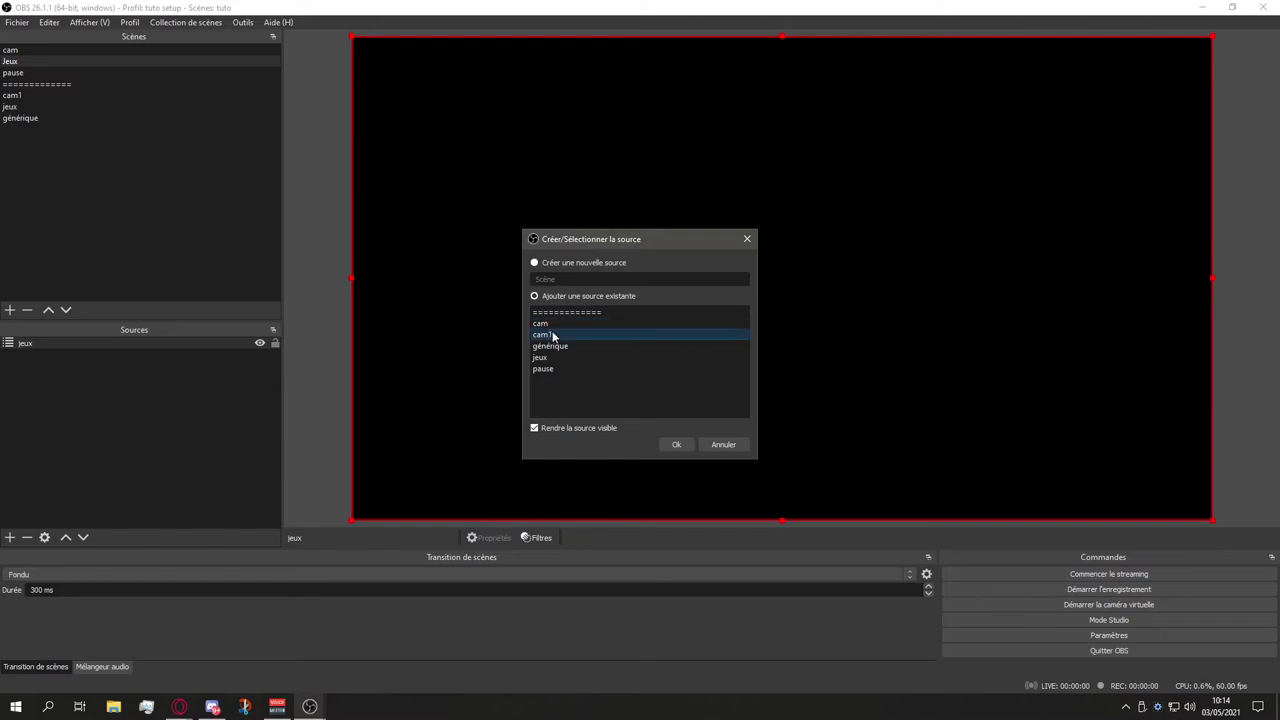
left_click(673, 442)
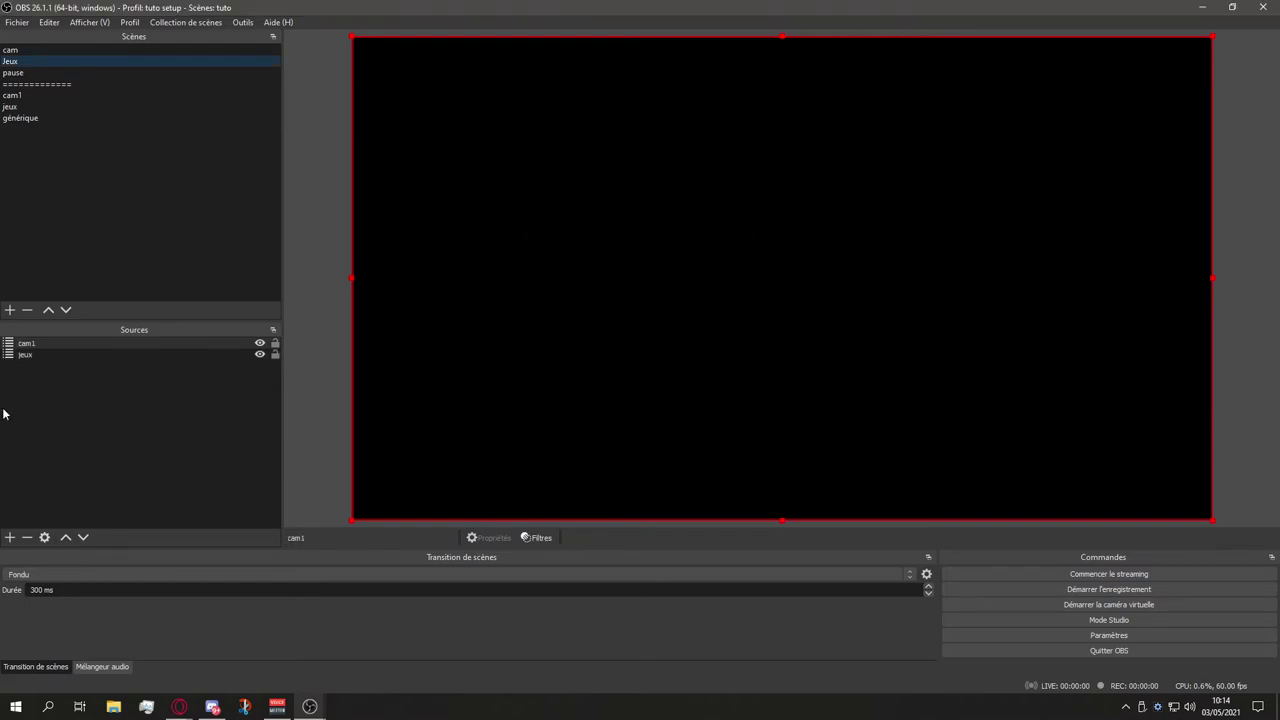
Shrink the cam1 source in the Jeux scene to about a third of the canvas width, in the canvas's upper-right corner.
left_click(71, 50)
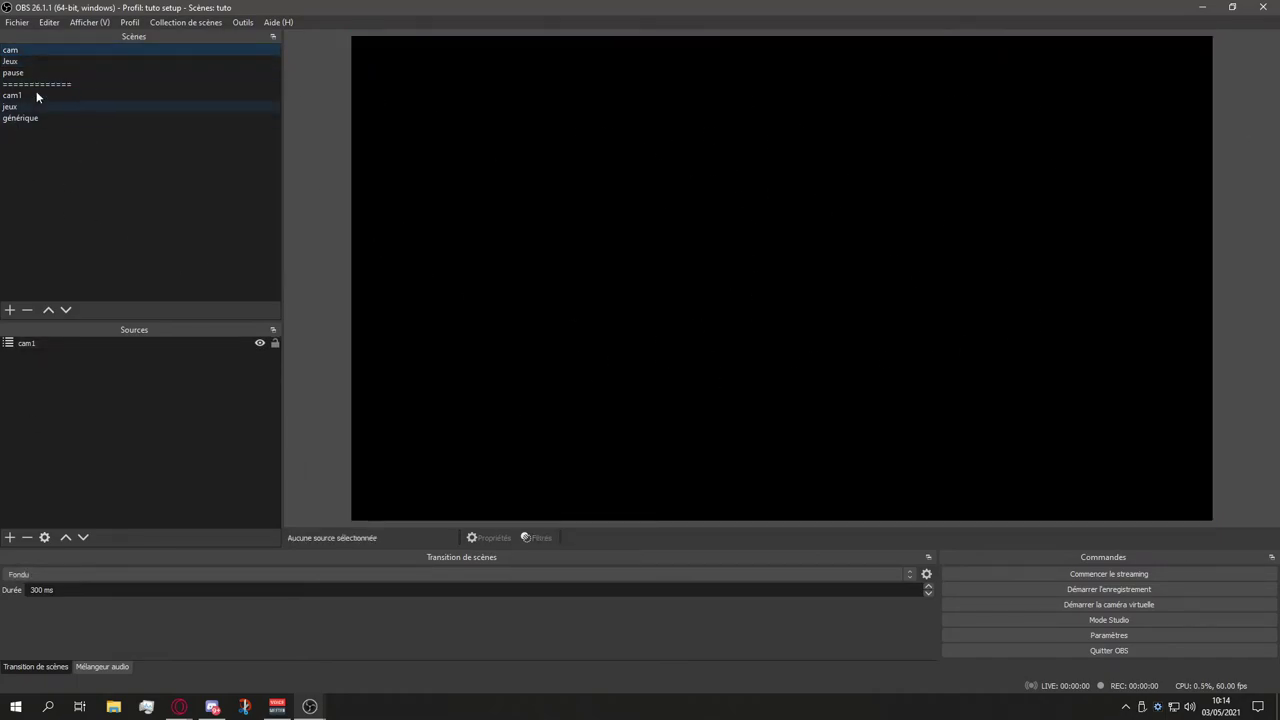
left_click(20, 61)
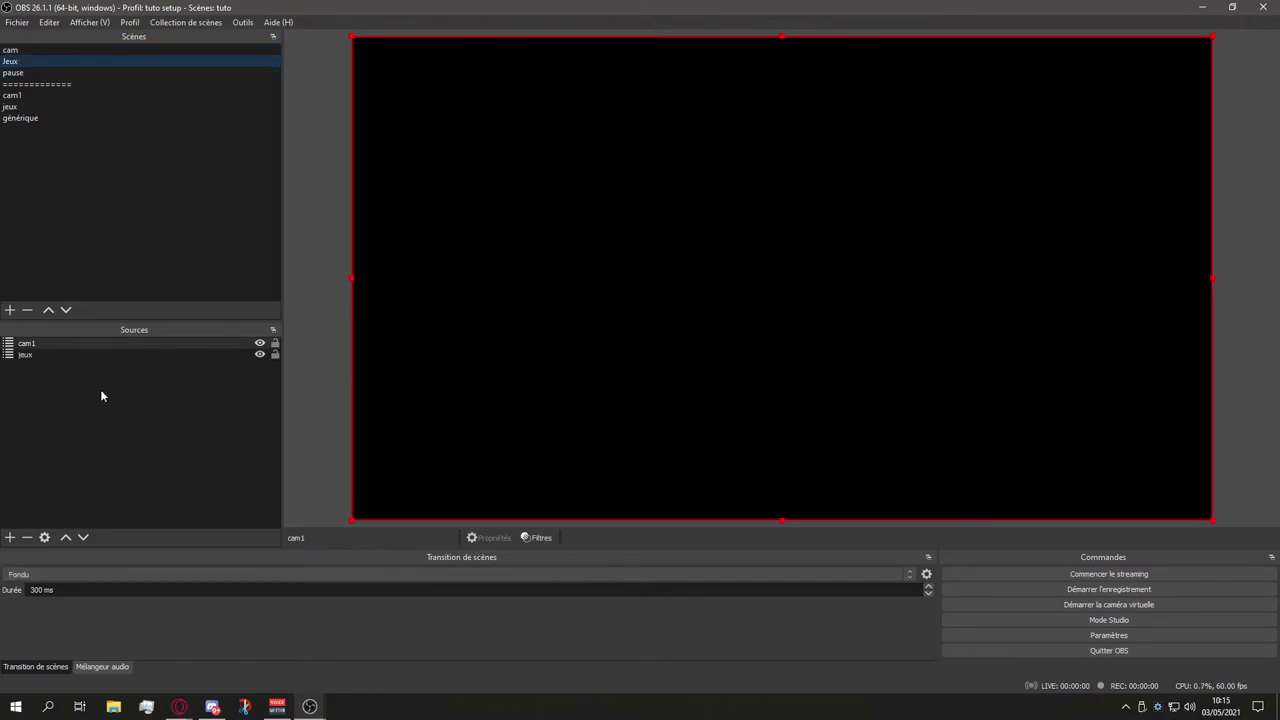
left_click(41, 347)
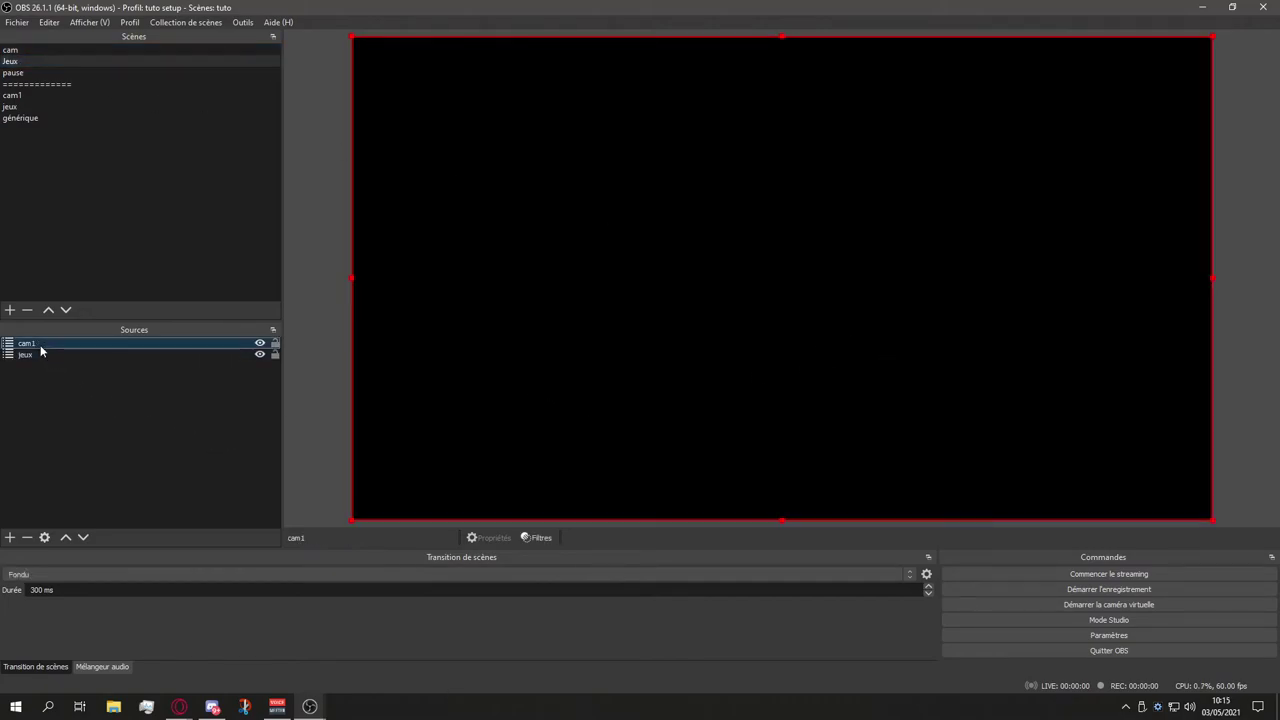
left_click_drag(349, 517, 949, 201)
left_click(25, 354)
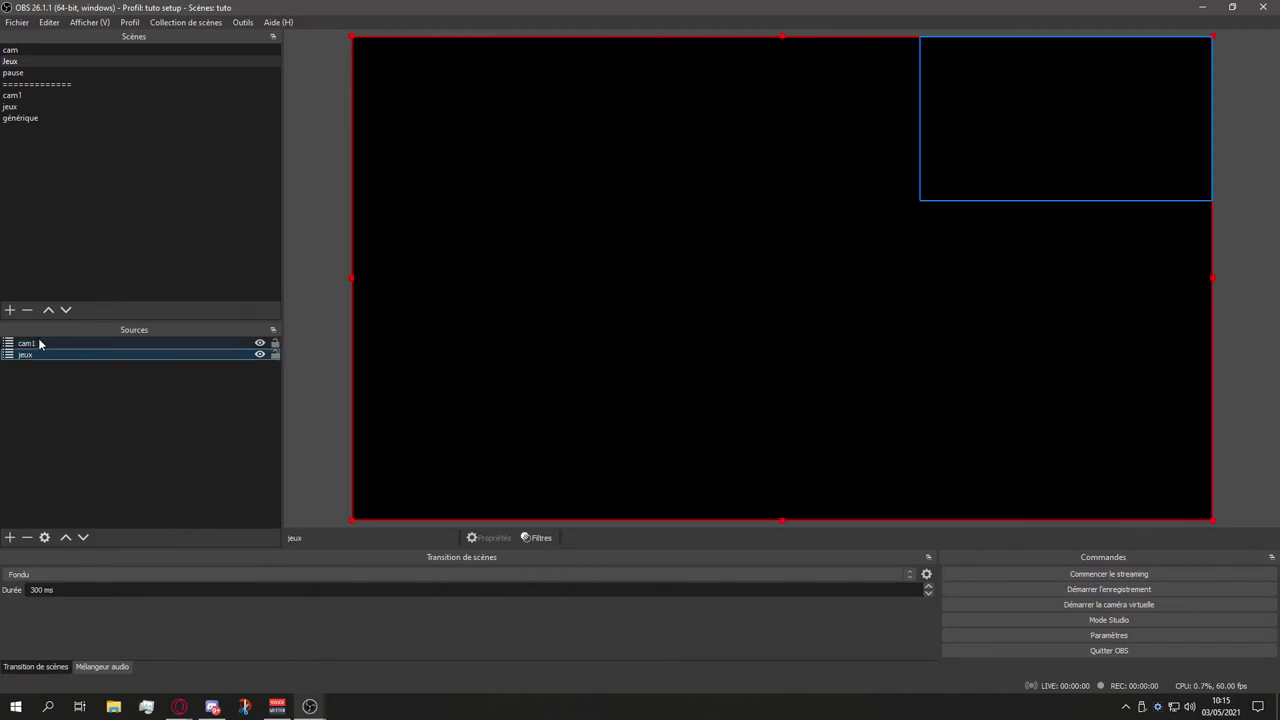
left_click(40, 343)
left_click(117, 432)
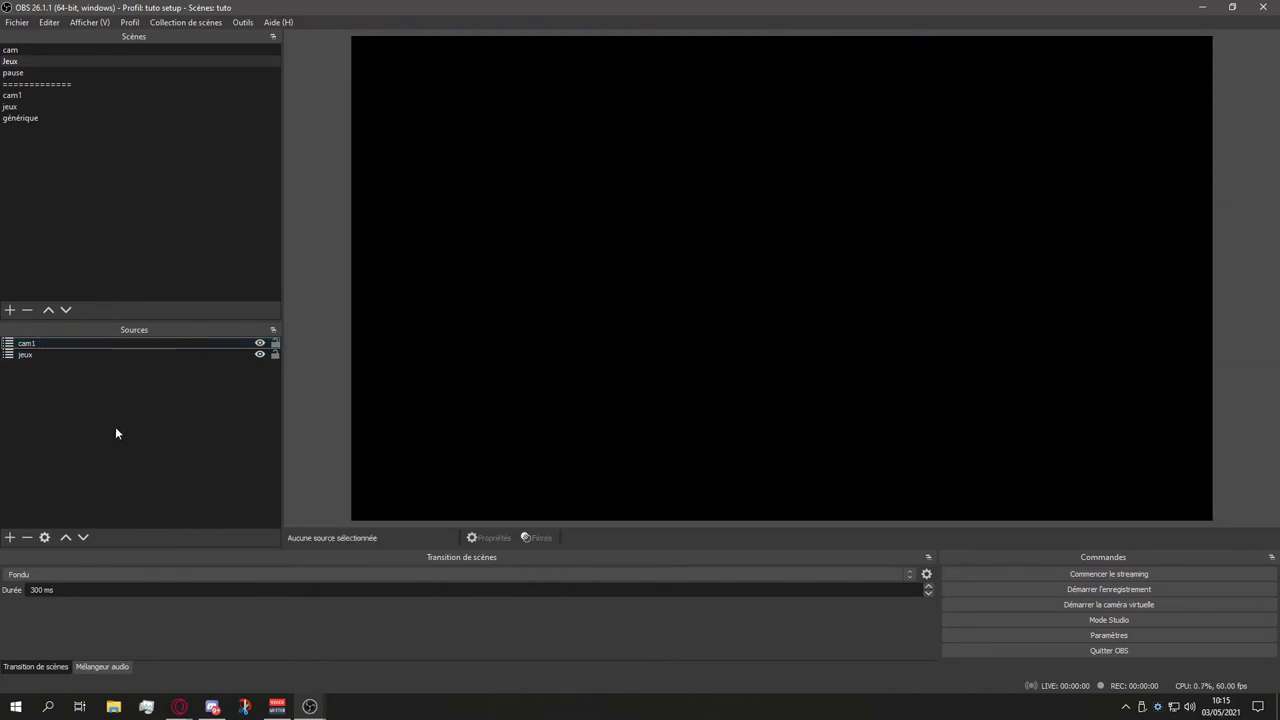
Create a new image source named Image1 in the cam1 scene.
left_click(86, 94)
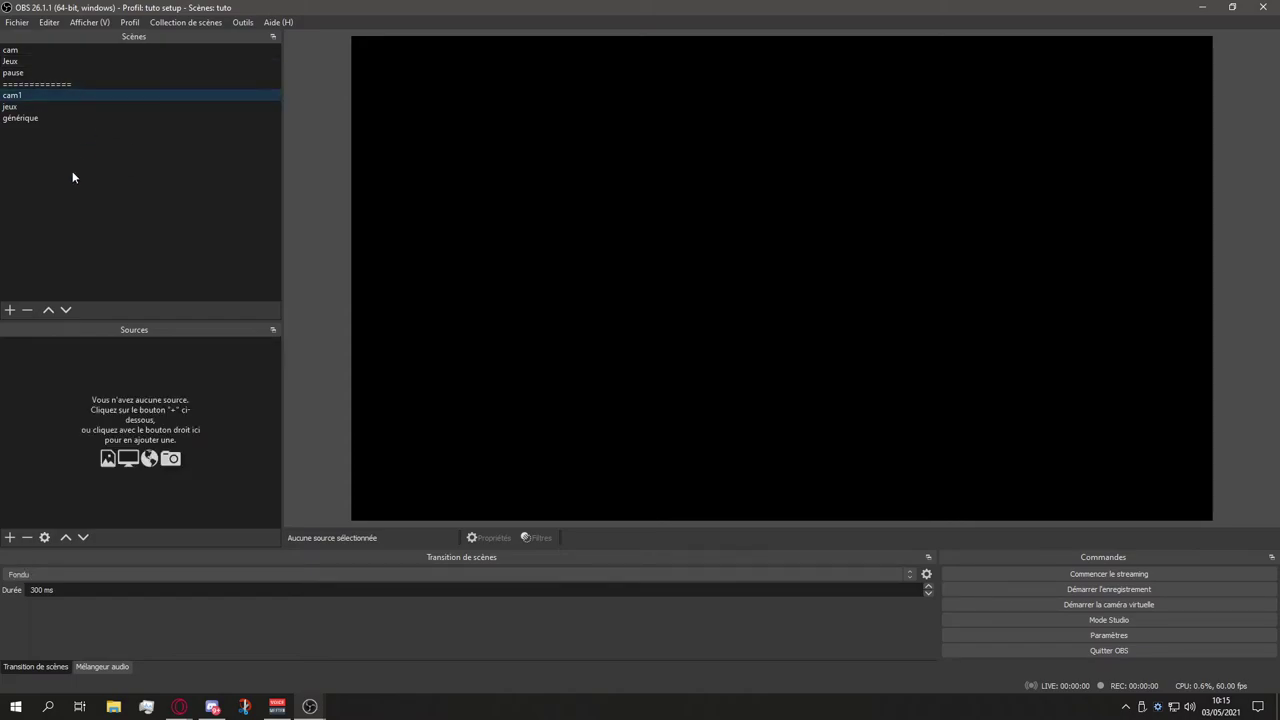
left_click(9, 538)
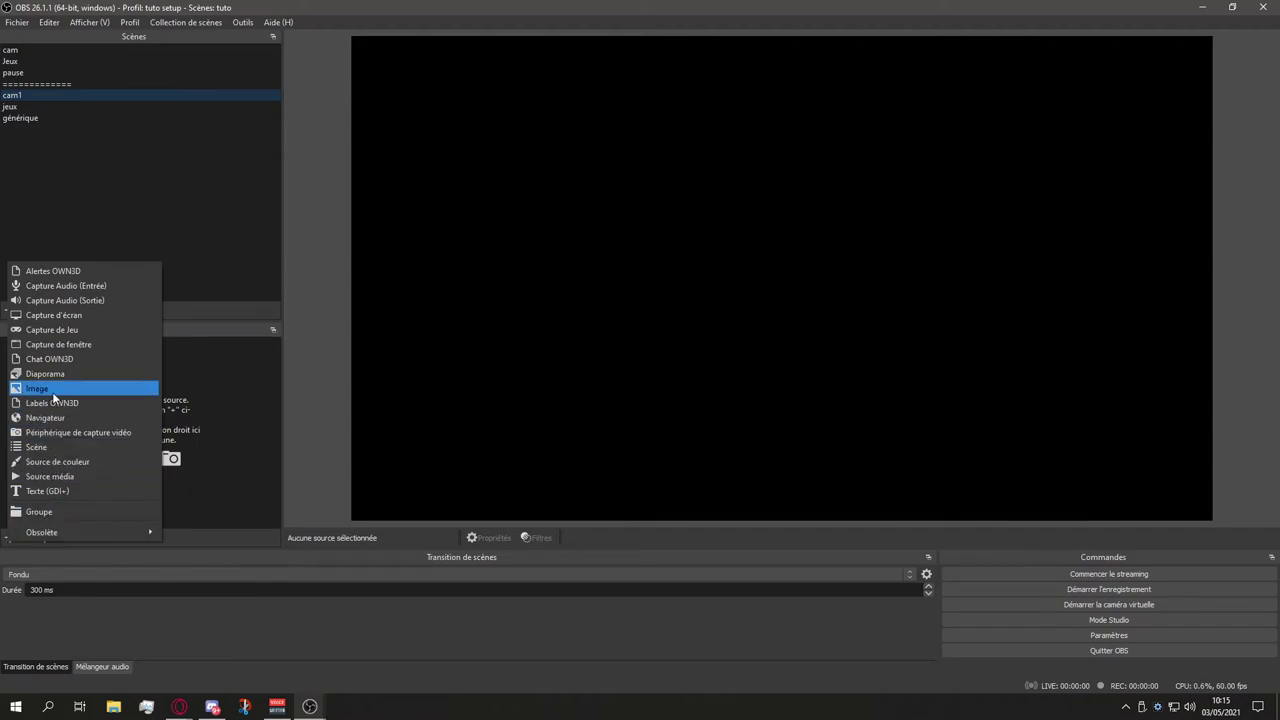
left_click(90, 388)
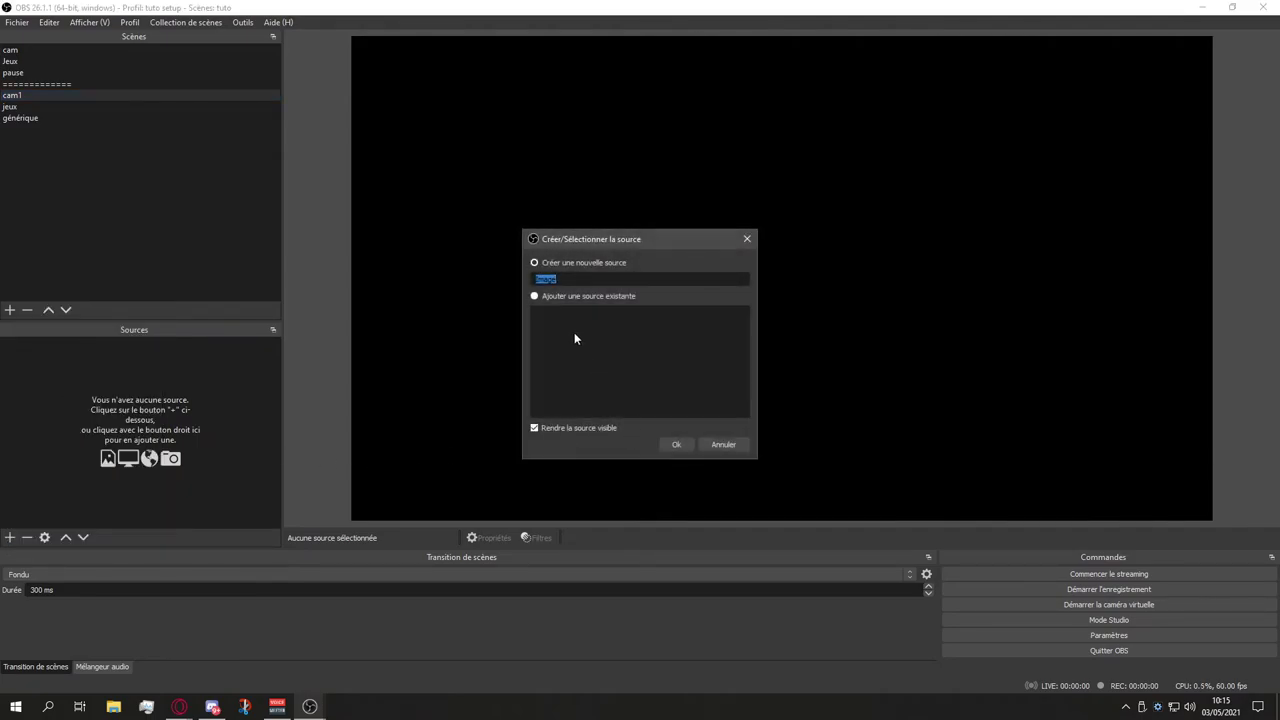
left_click(558, 279)
left_click(678, 444)
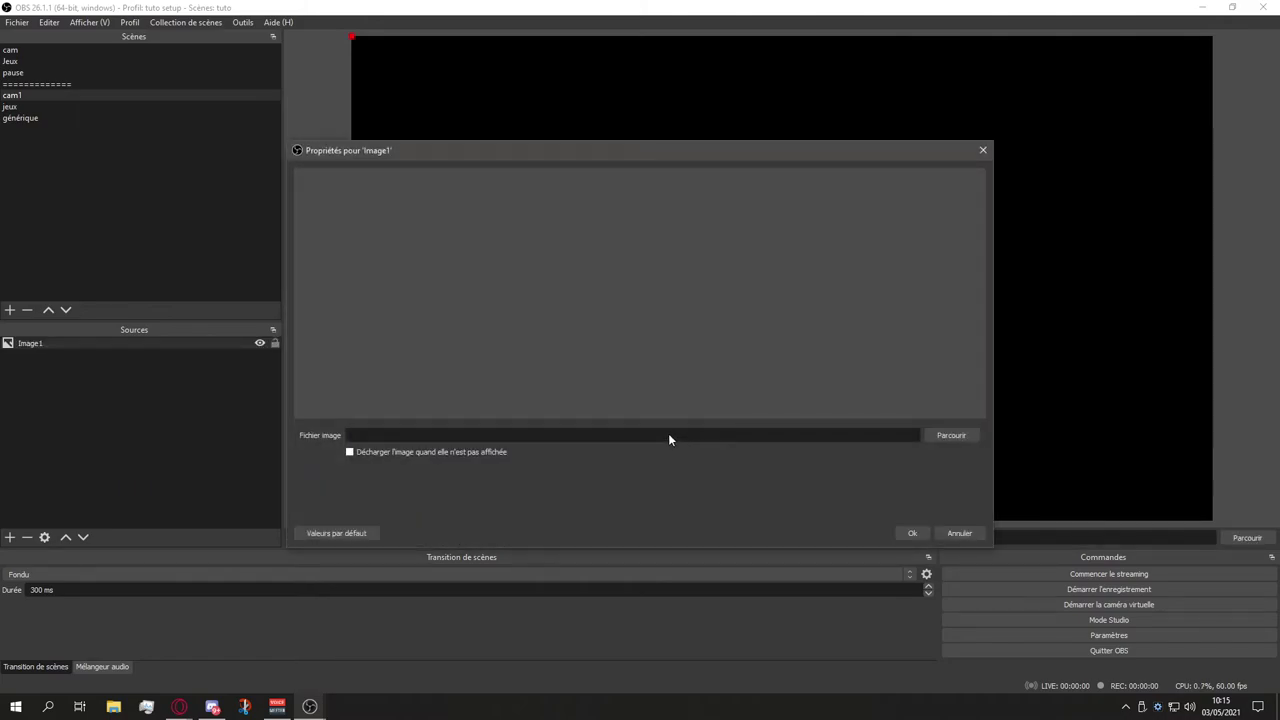
Load the brick image from the Fond D'écran folder into Image1 and shift it up to centre it vertically on the canvas.
left_click(951, 435)
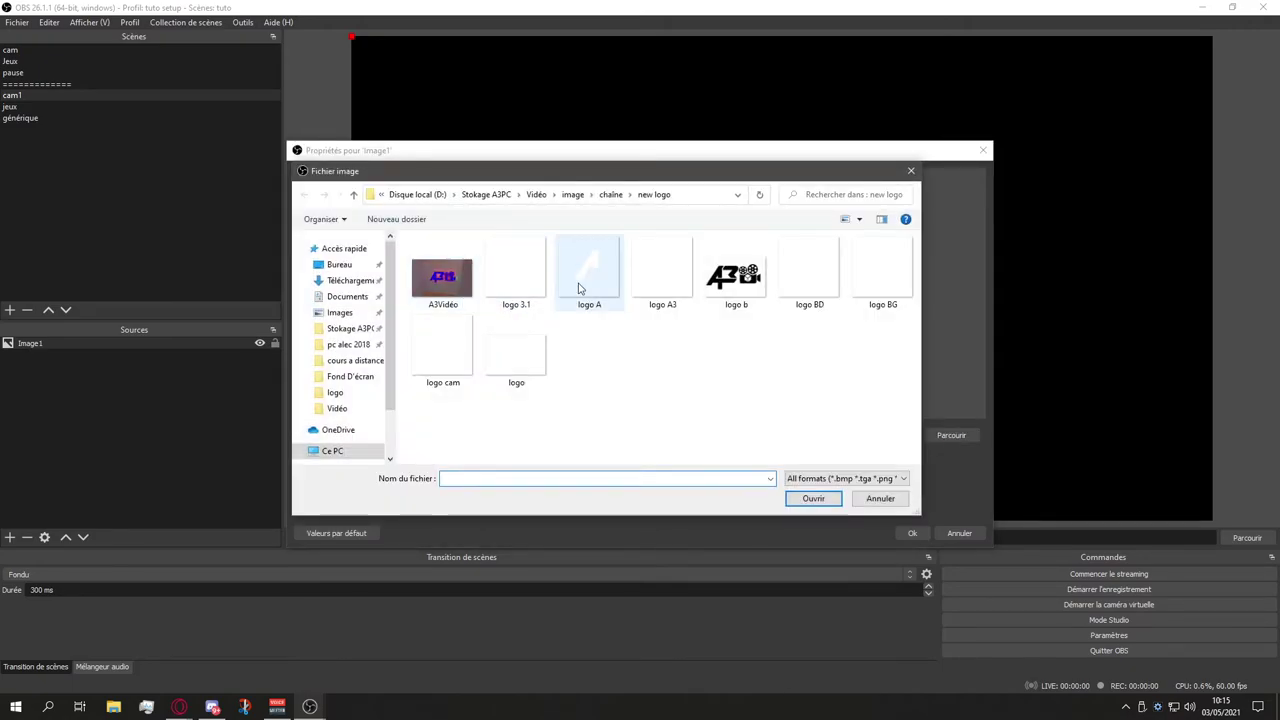
left_click(340, 313)
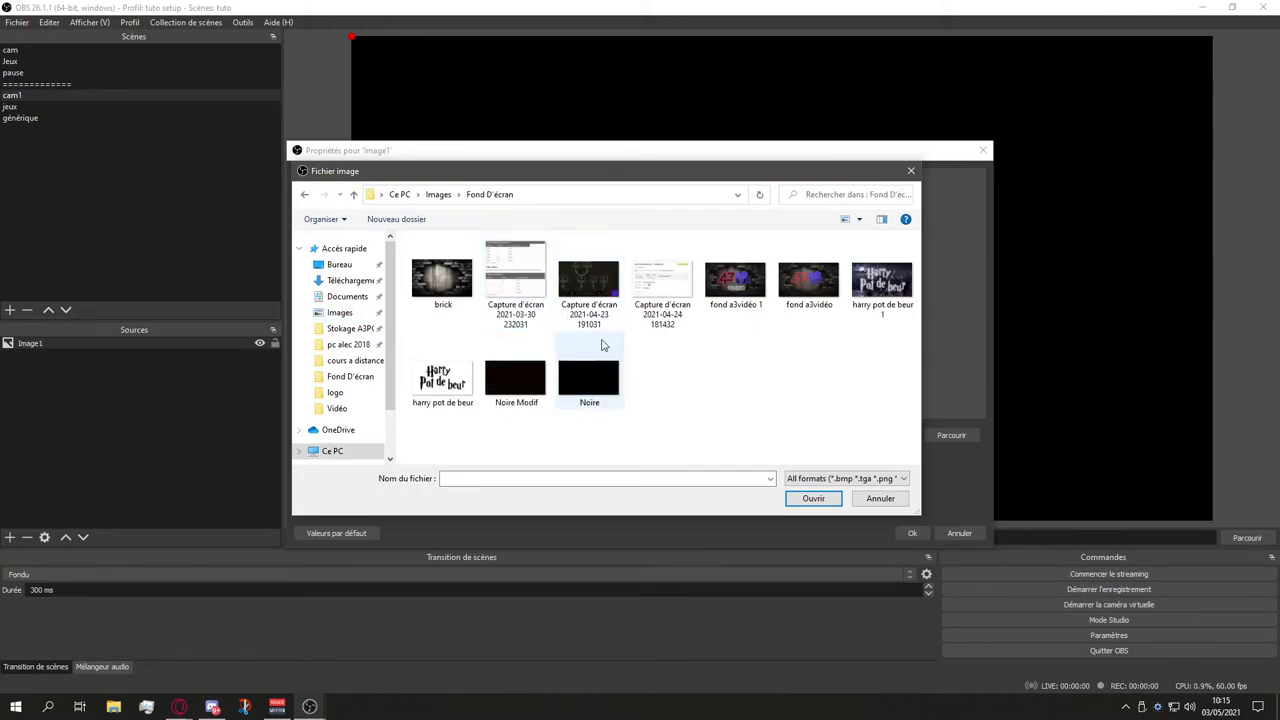
left_click(452, 285)
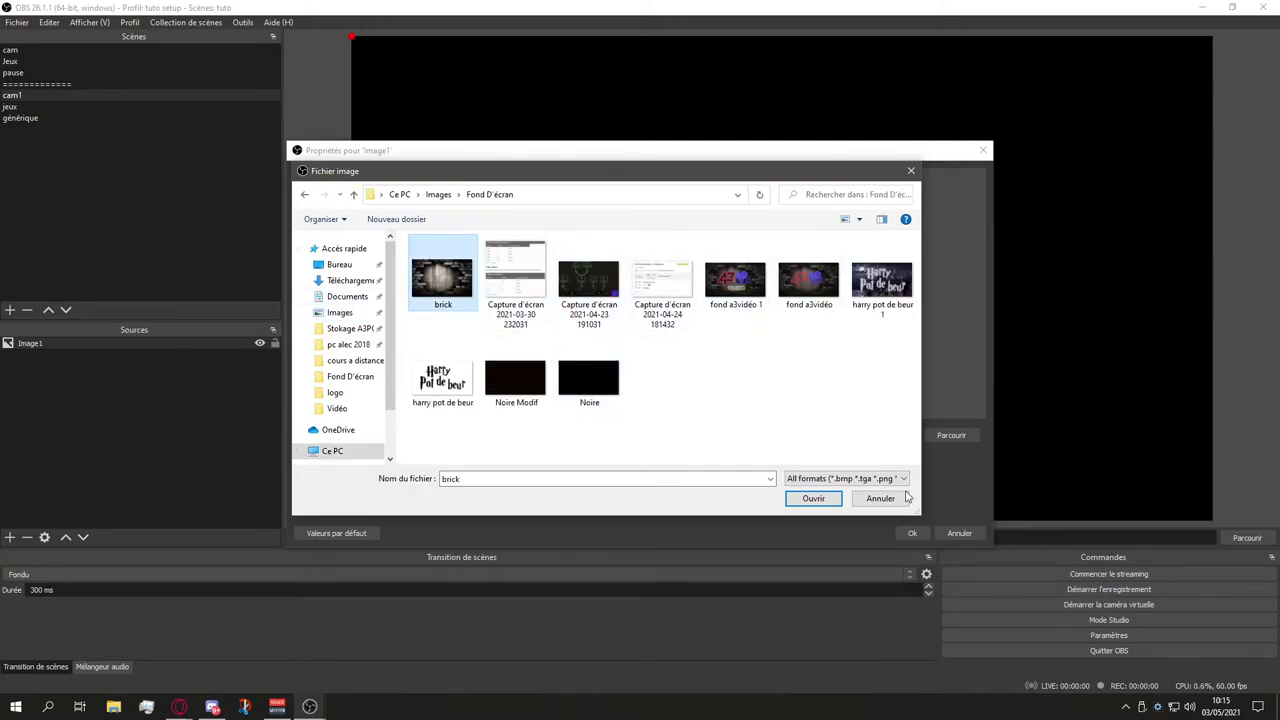
left_click(826, 501)
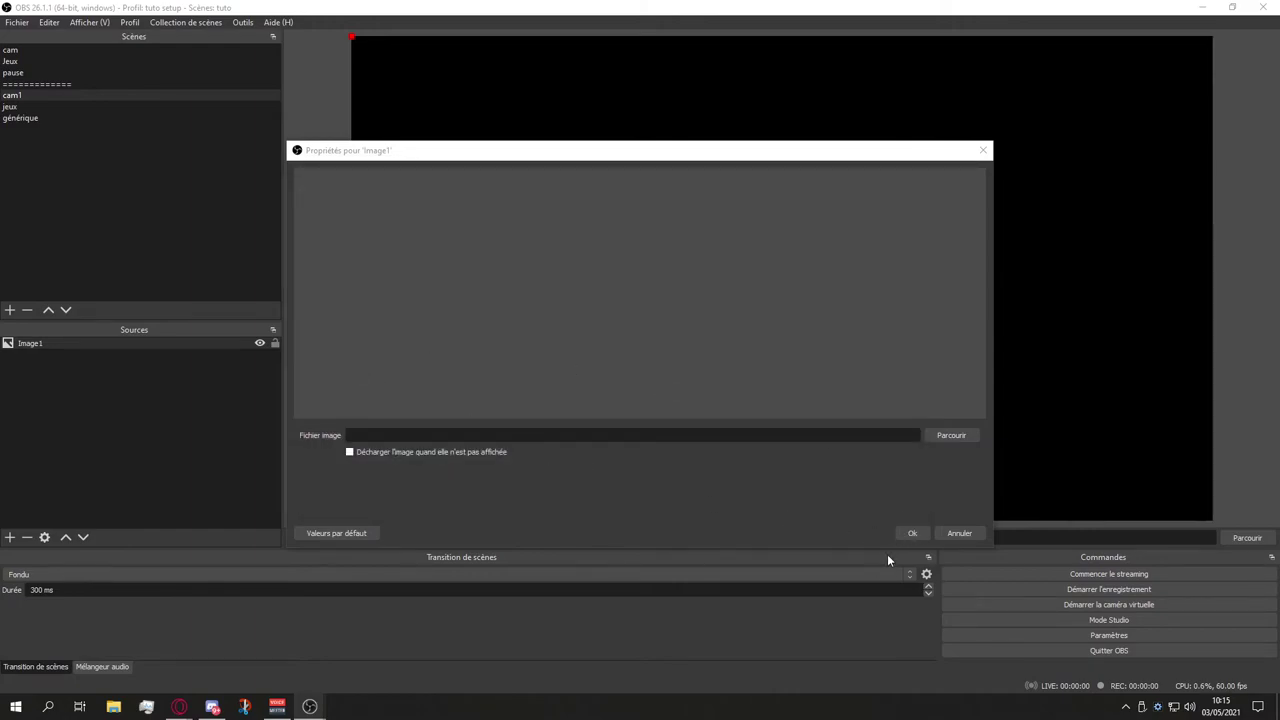
left_click(926, 536)
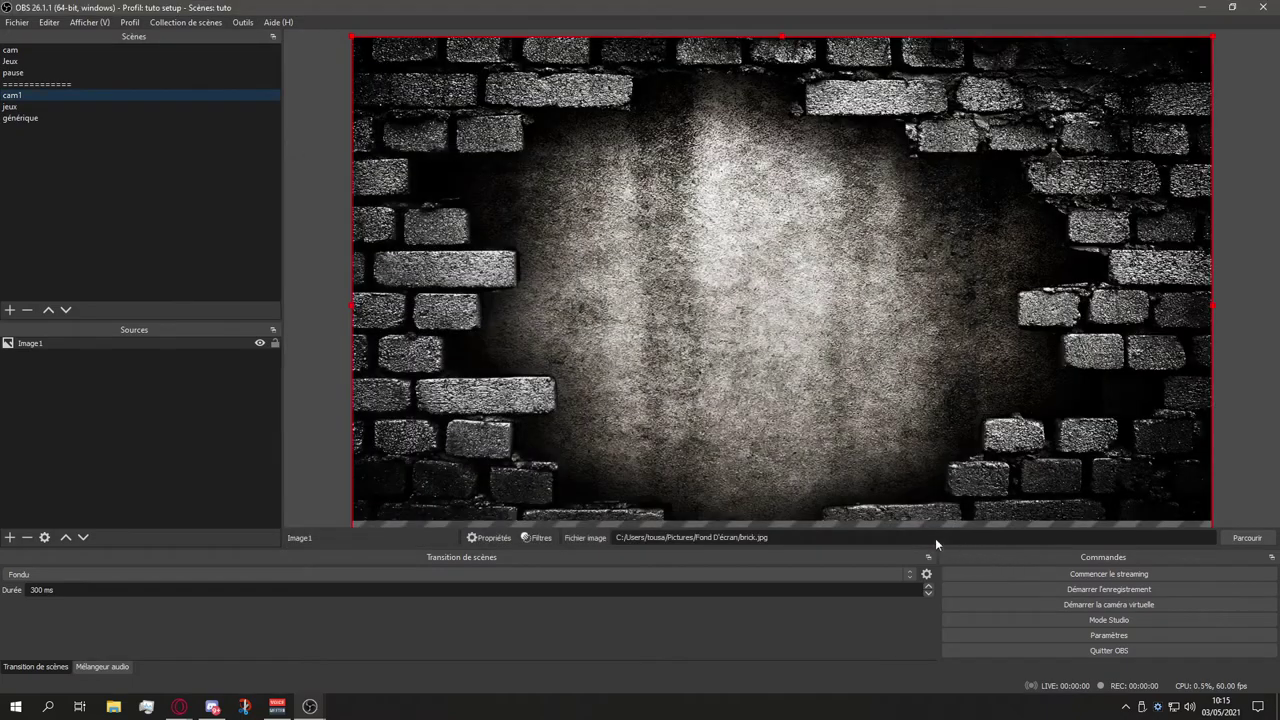
left_click_drag(804, 311, 835, 301)
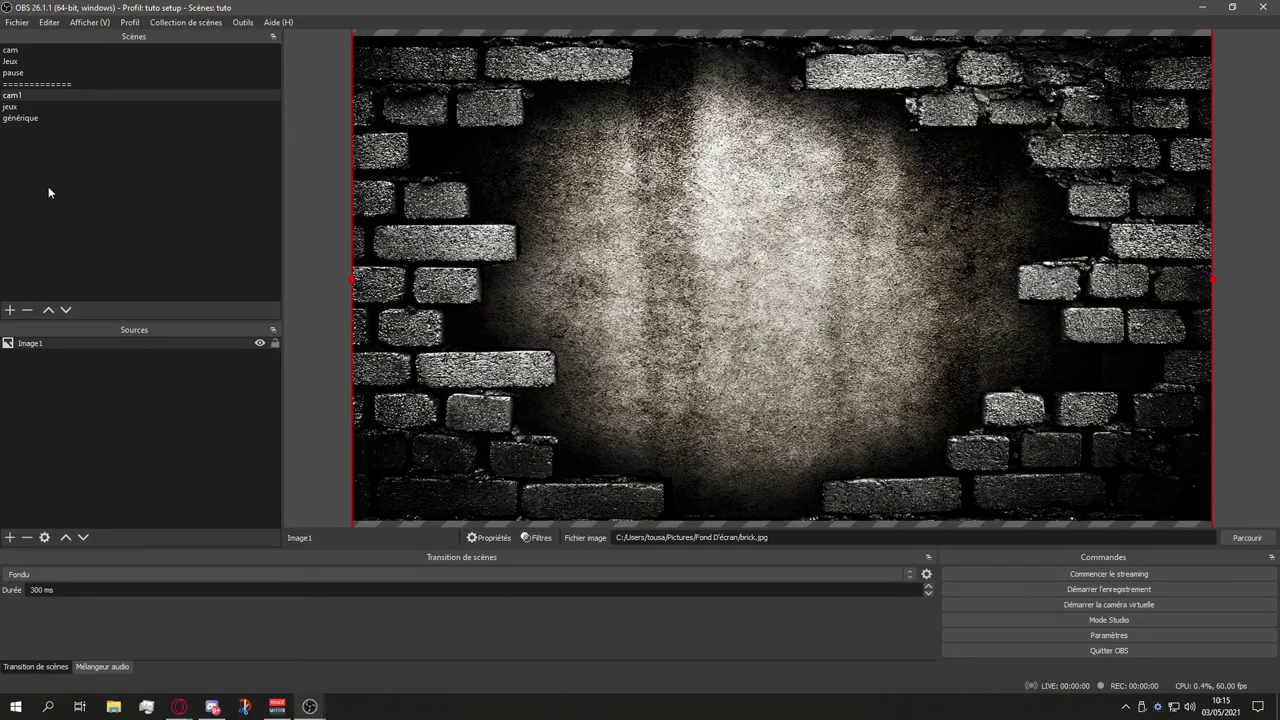
left_click(34, 357)
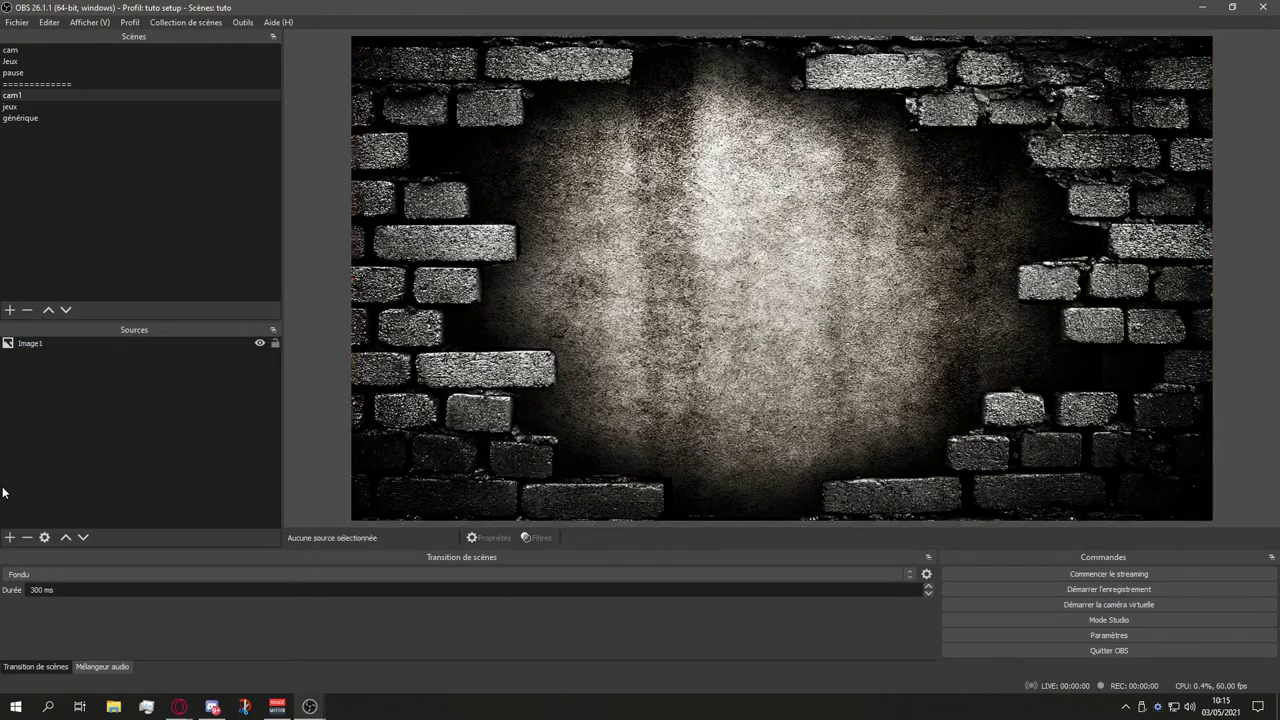
Create a new video capture device source in the cam1 scene and delete it again.
left_click(9, 538)
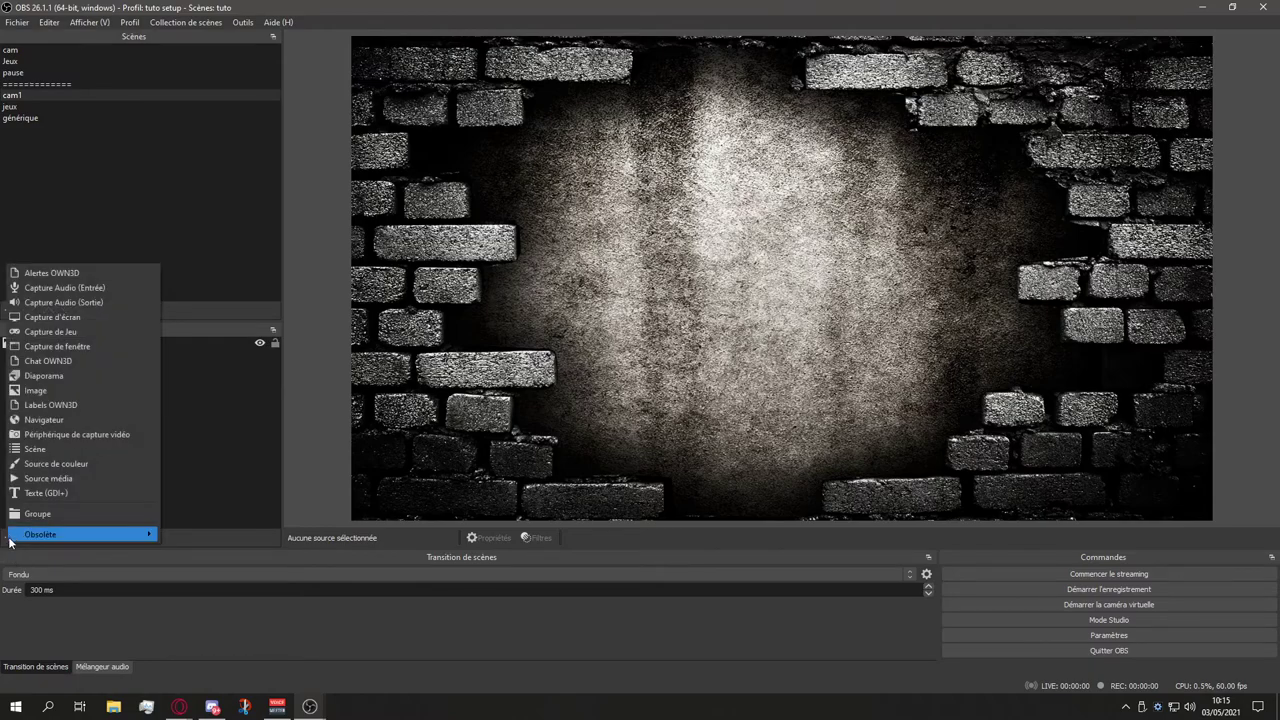
left_click(125, 436)
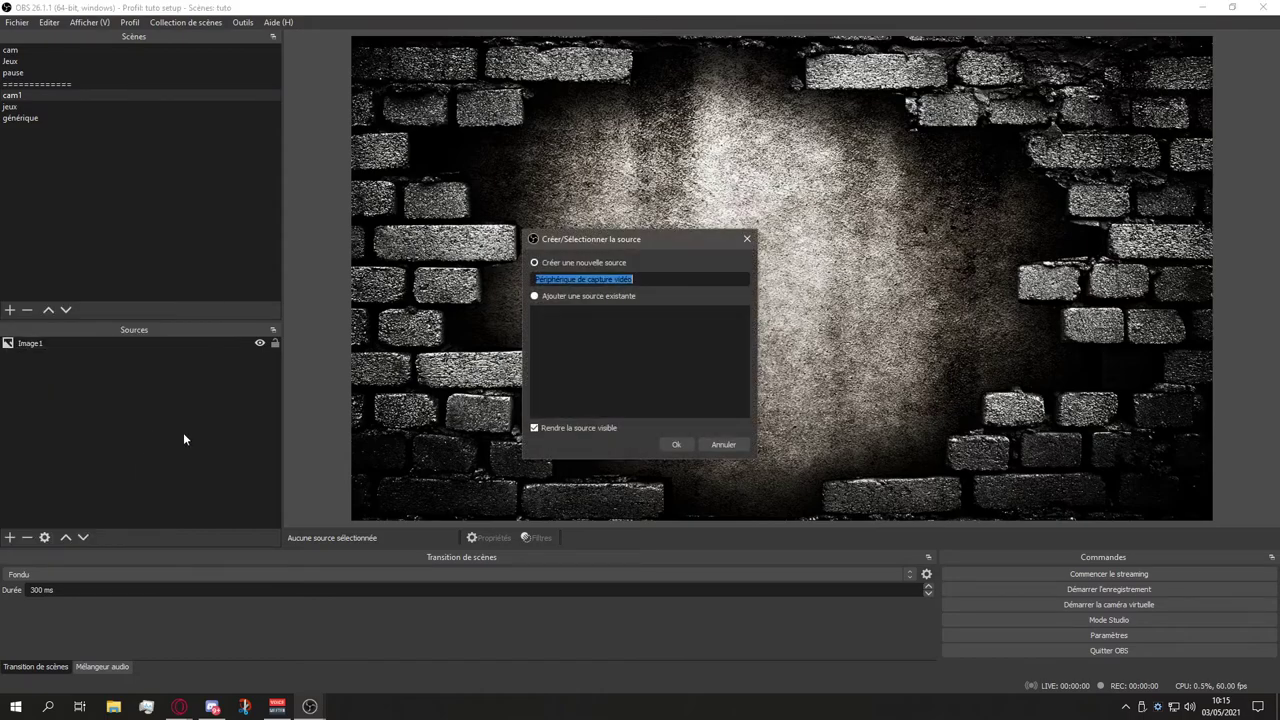
left_click(677, 442)
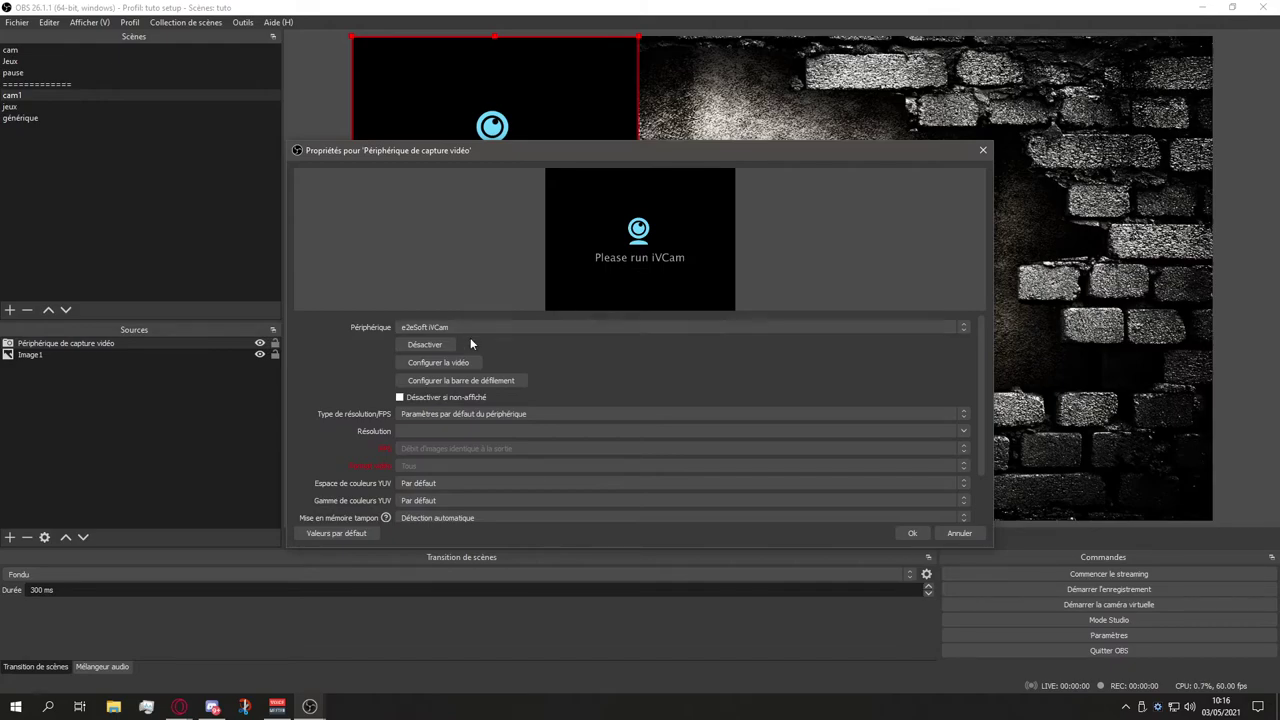
left_click(942, 537)
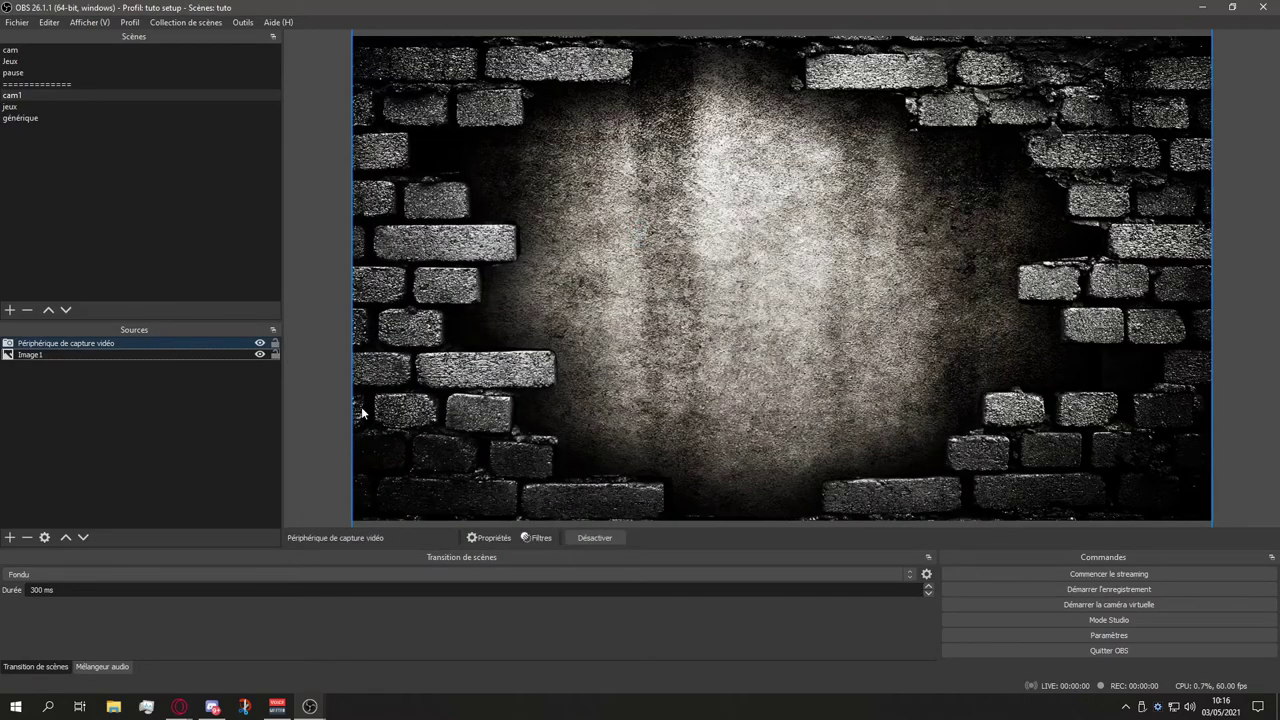
key("Delete")
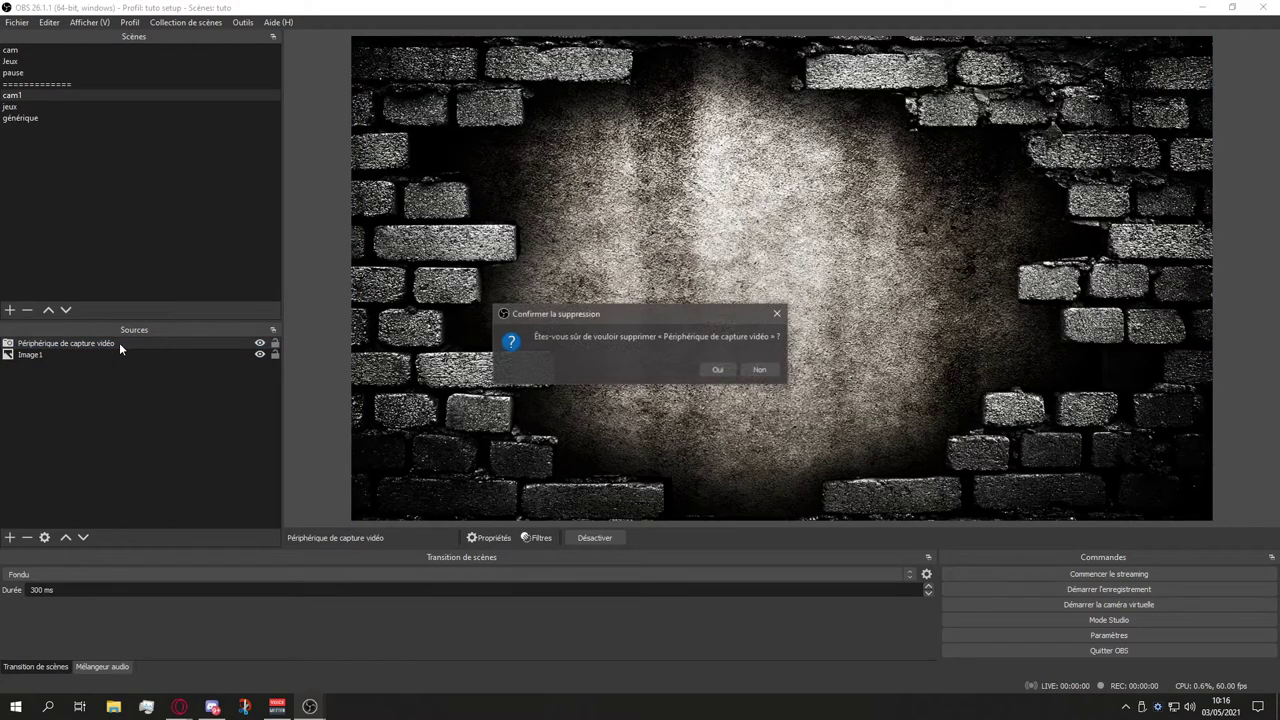
left_click(718, 368)
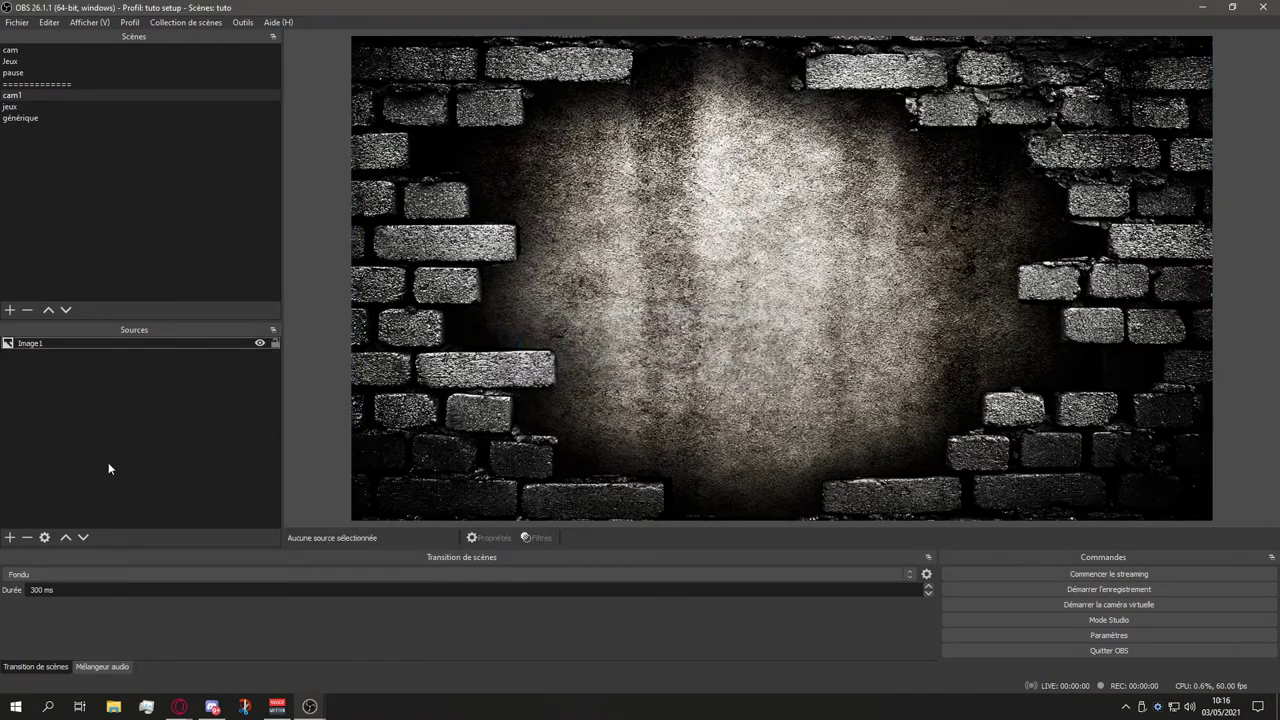
left_click(9, 537)
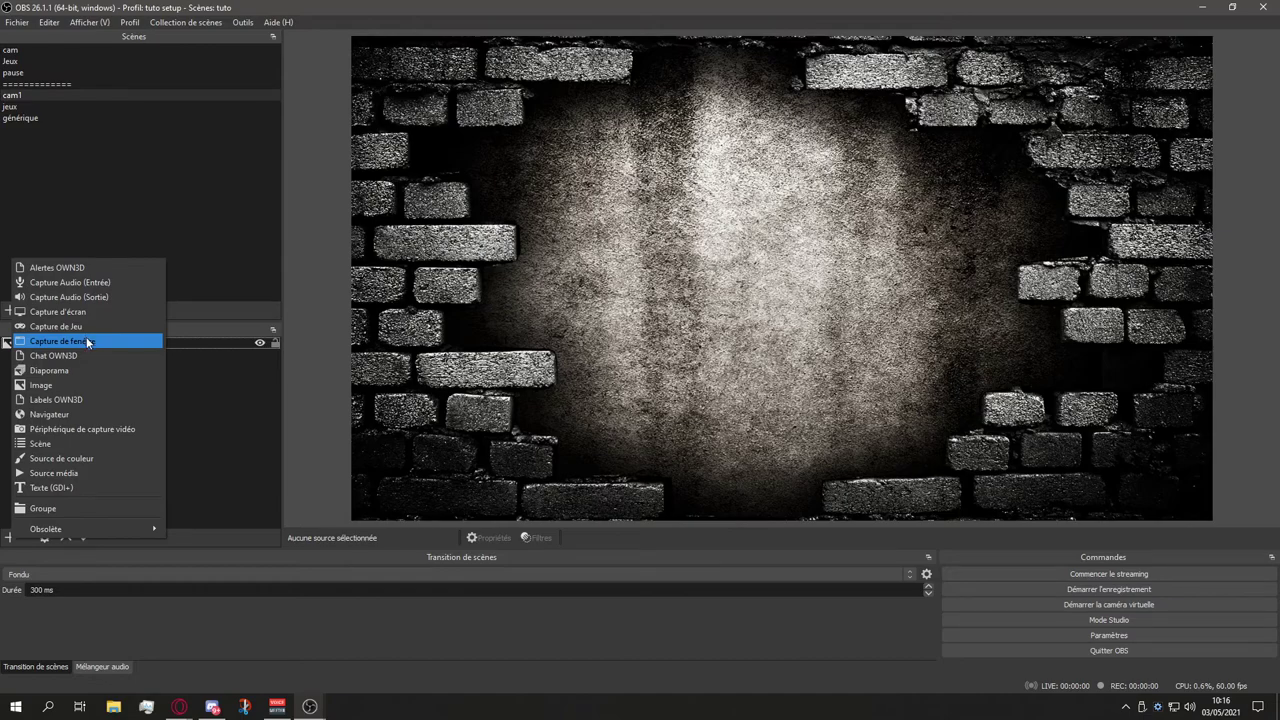
left_click(207, 395)
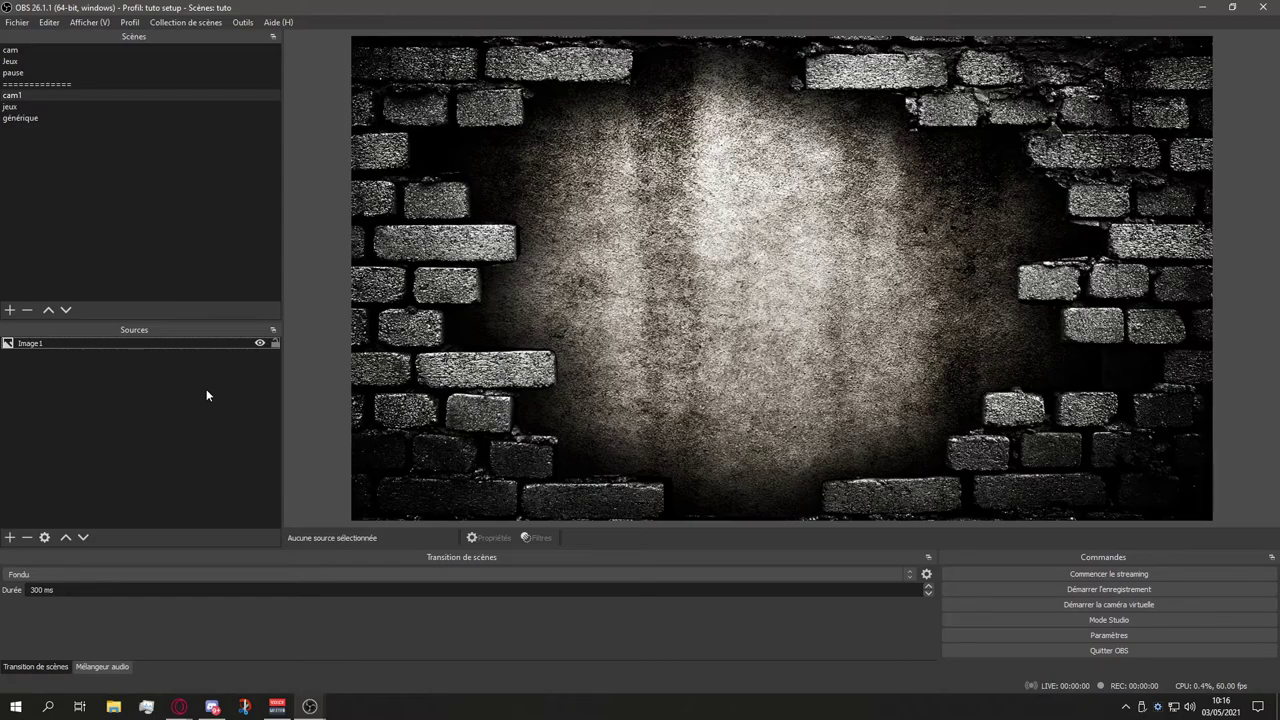
Display the audio mixer in place of the scene transition settings.
left_click(102, 666)
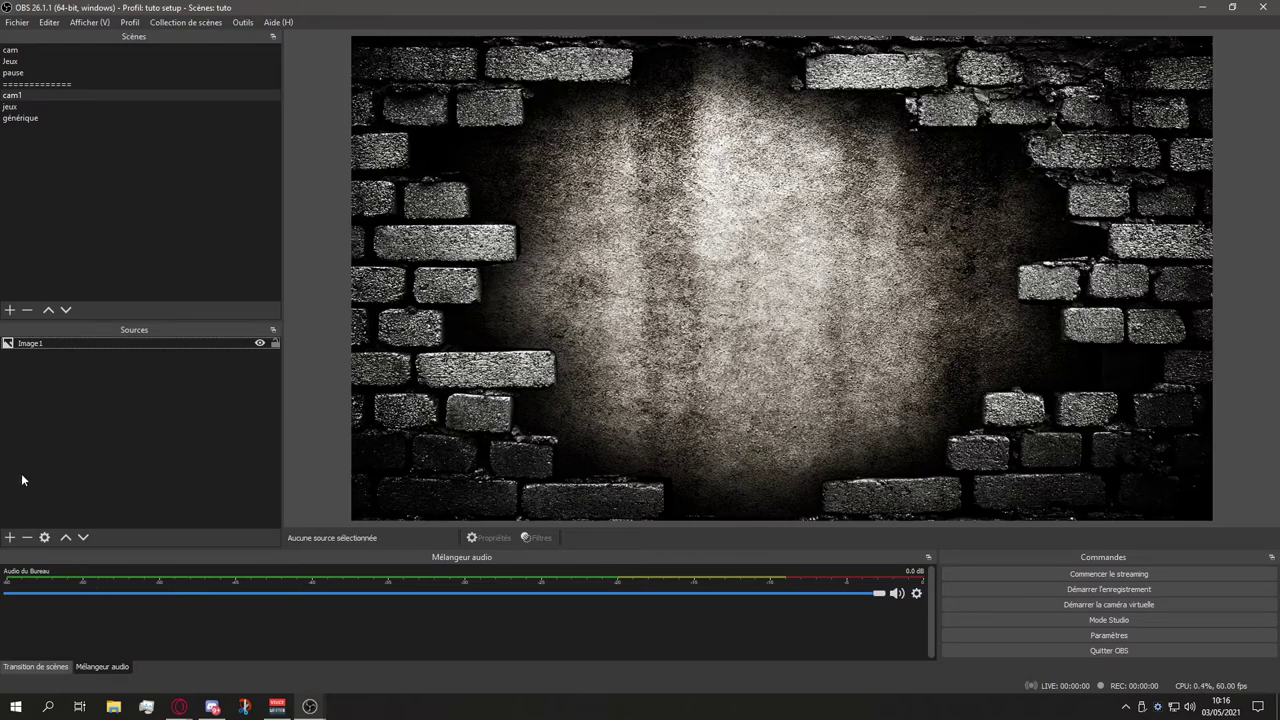
Create a full-canvas 1920 × 1080 colour source in the cam1 scene and delete it again.
left_click(10, 538)
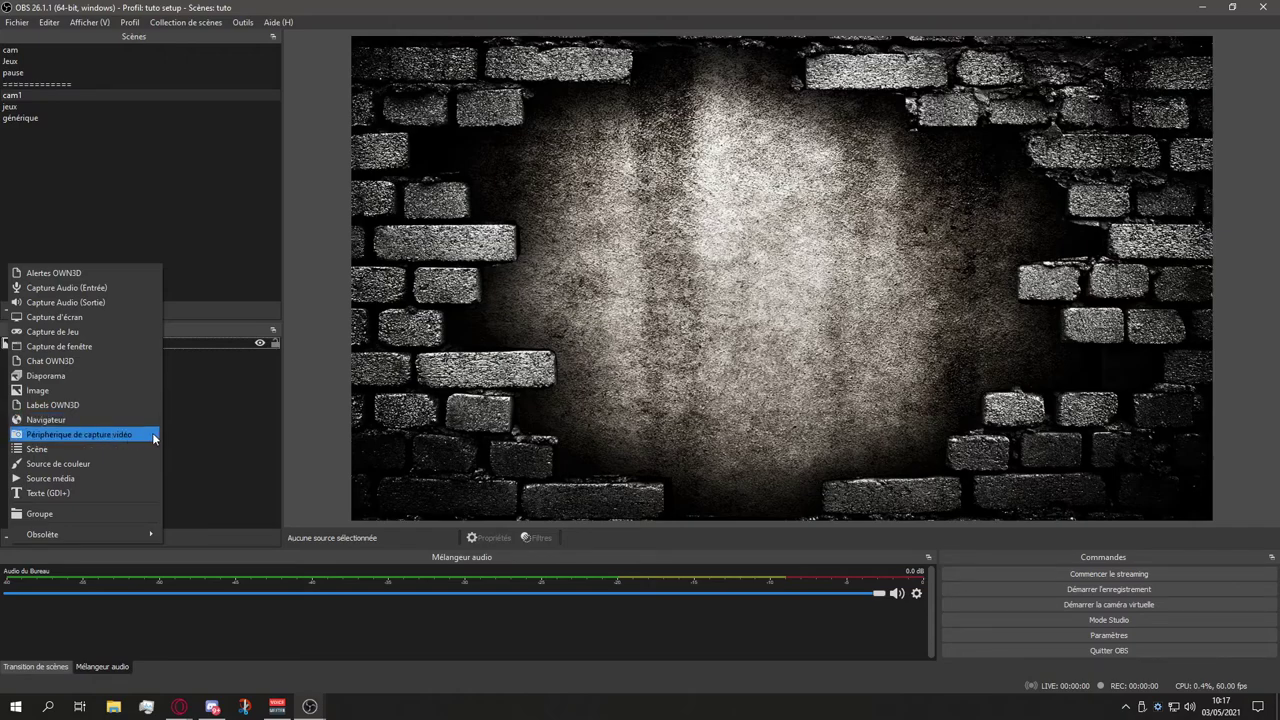
left_click(111, 464)
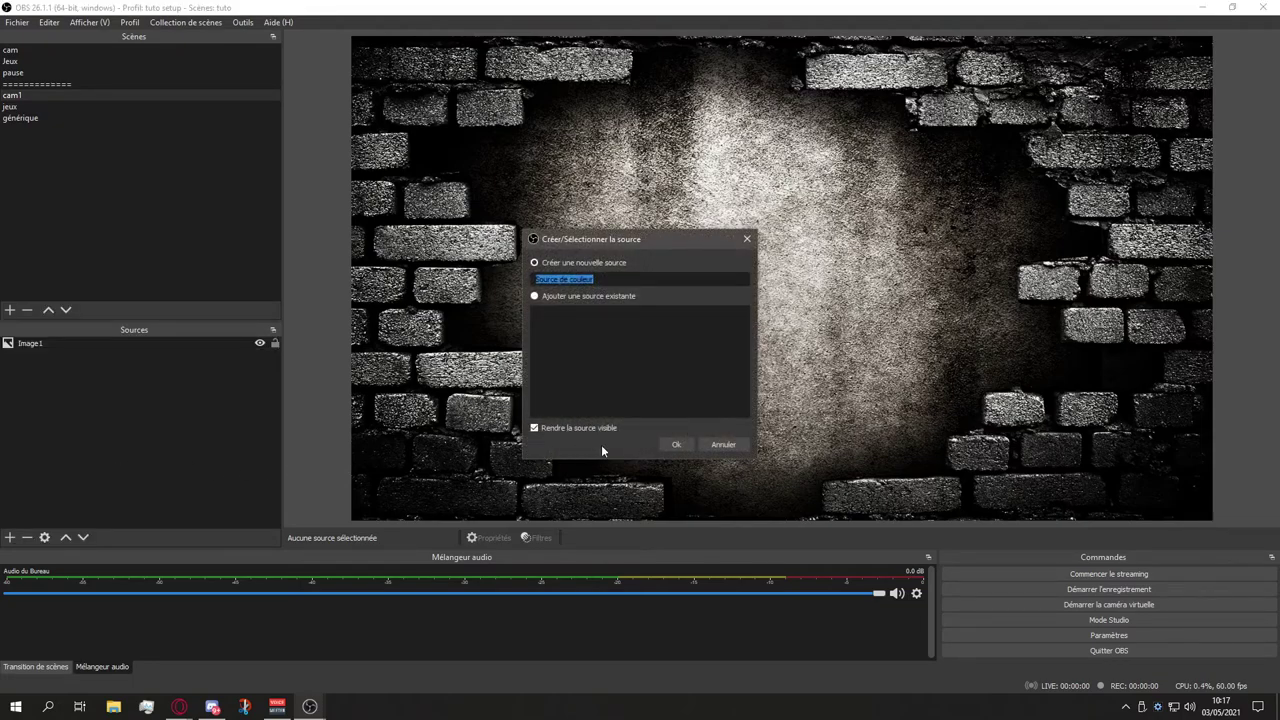
left_click(675, 444)
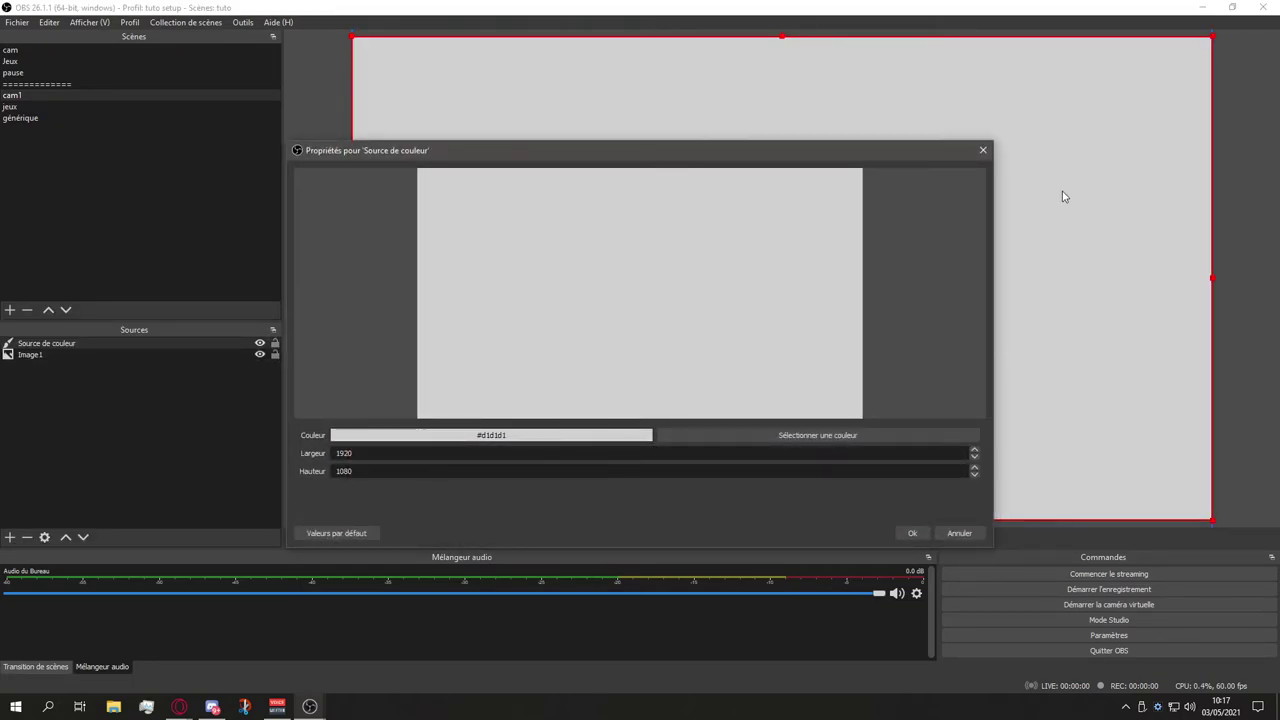
left_click(980, 152)
left_click(72, 345)
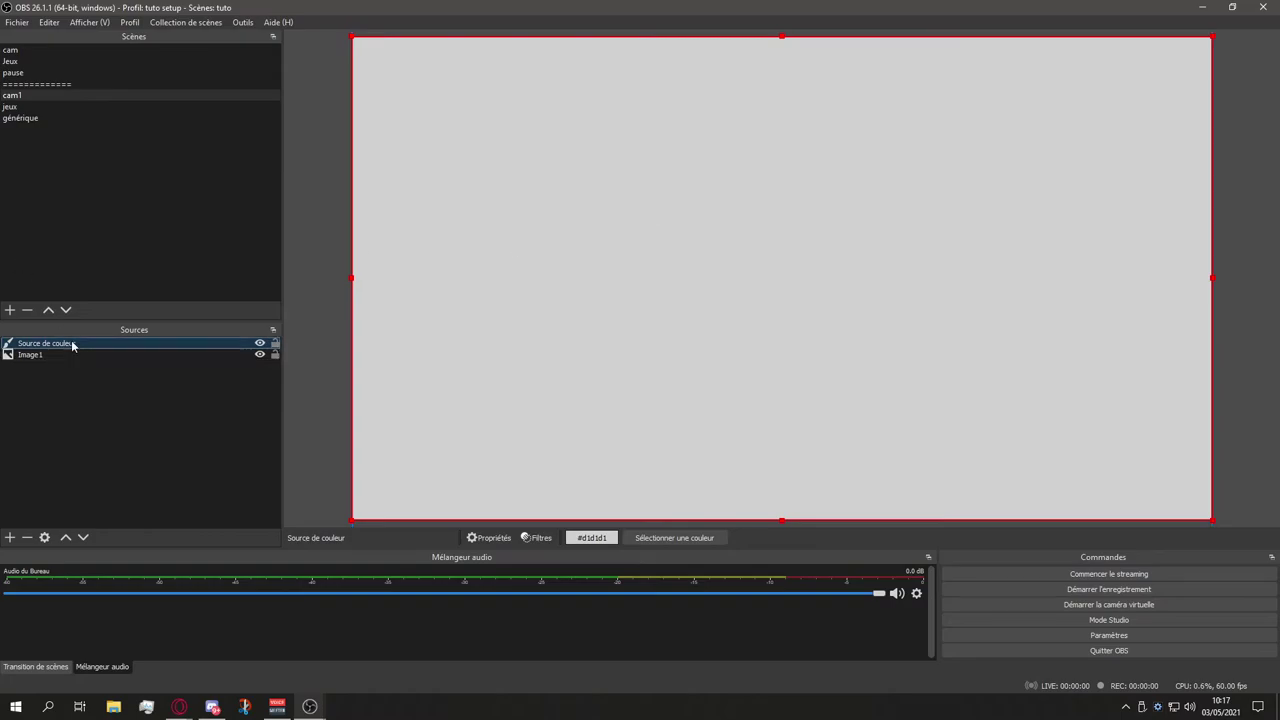
key("Delete")
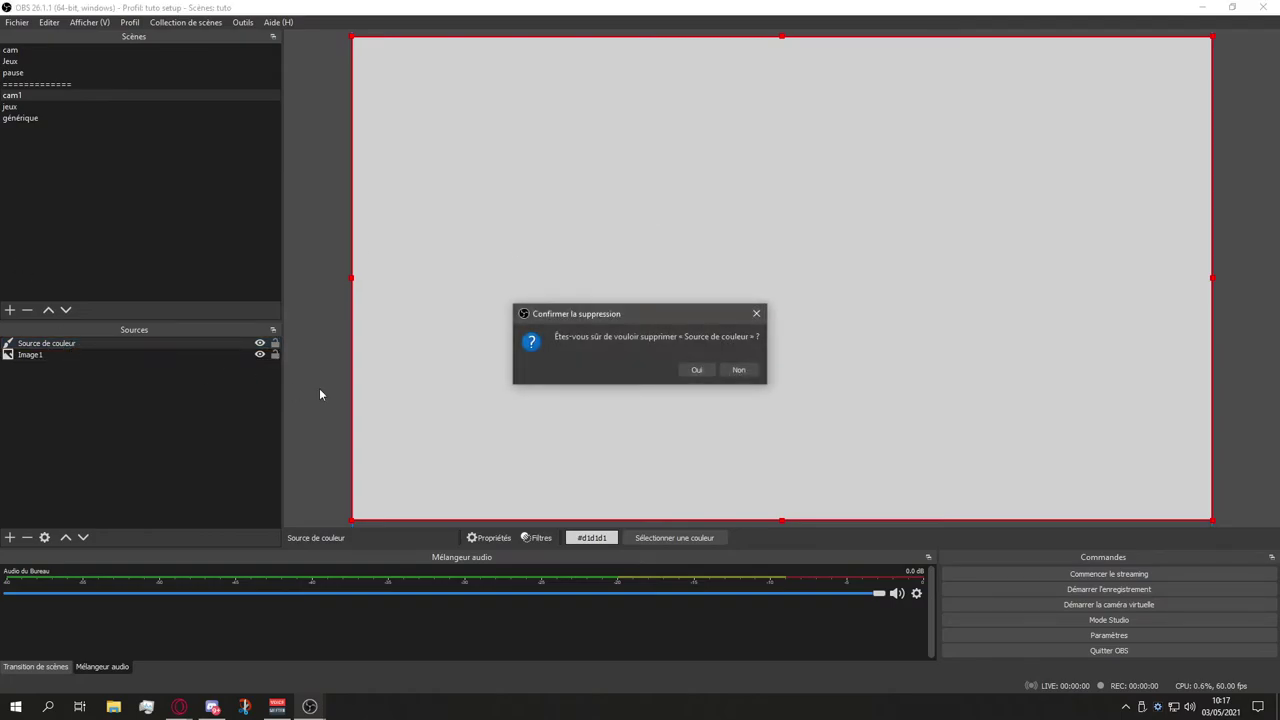
left_click(700, 370)
Create a new media source named Source média in the cam1 scene.
left_click(8, 538)
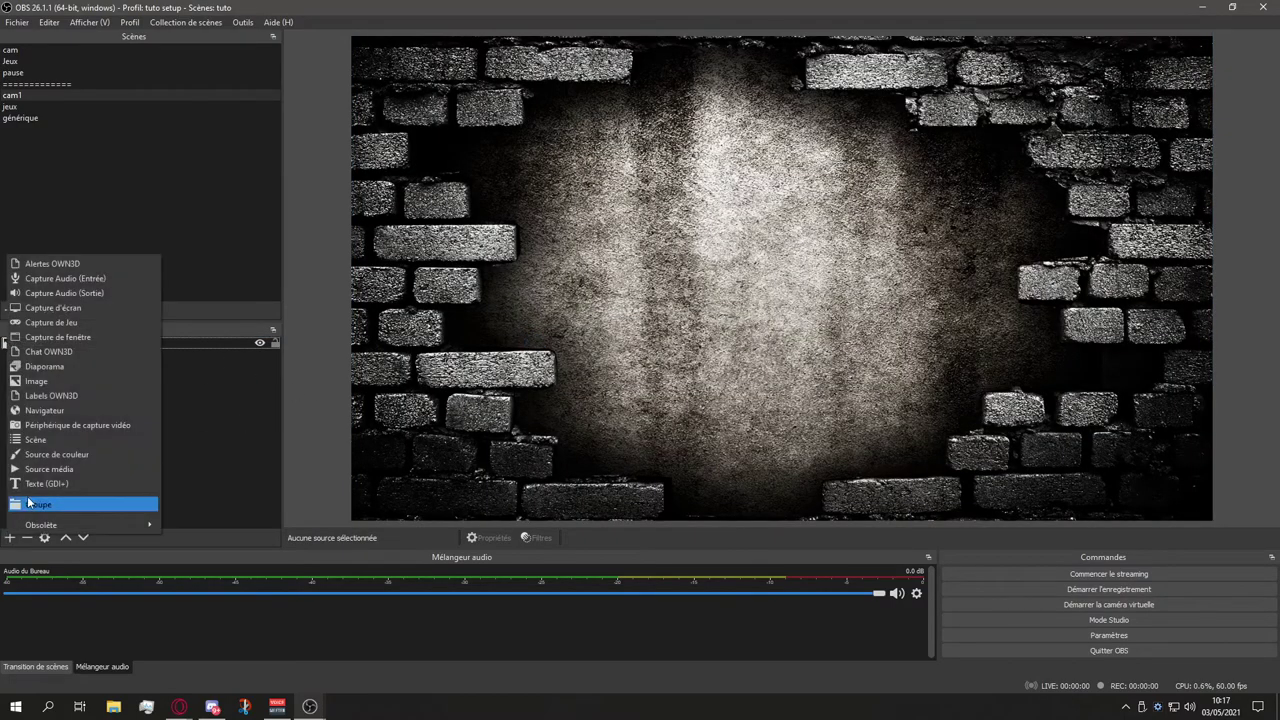
left_click(98, 468)
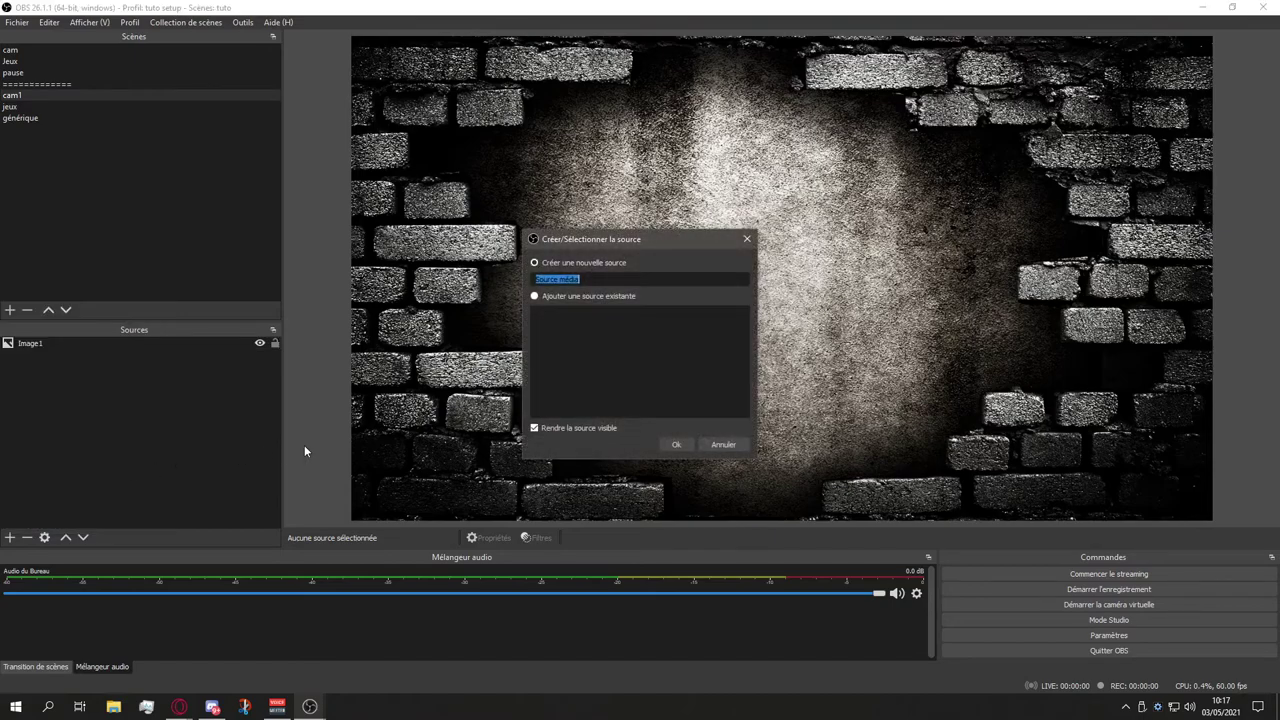
left_click(663, 444)
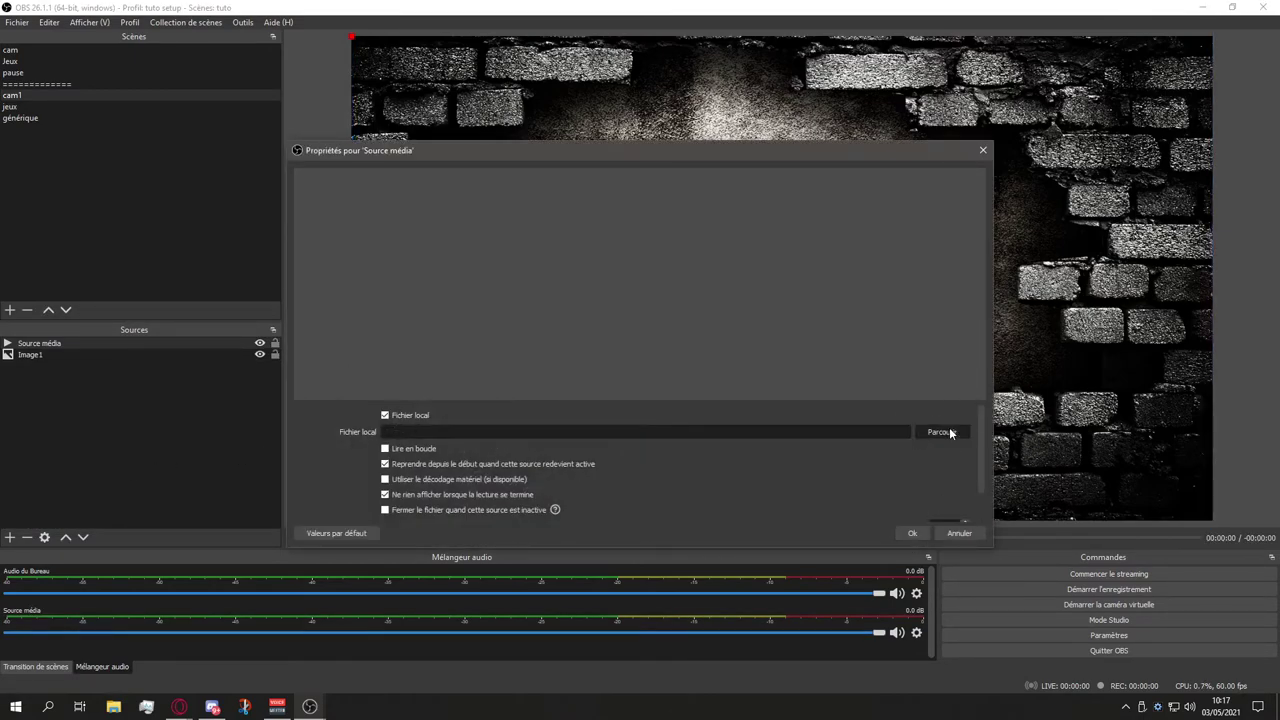
Choose the video teste timelapse mc.mp4 from the Bureau folder as the media source's local file.
left_click(941, 432)
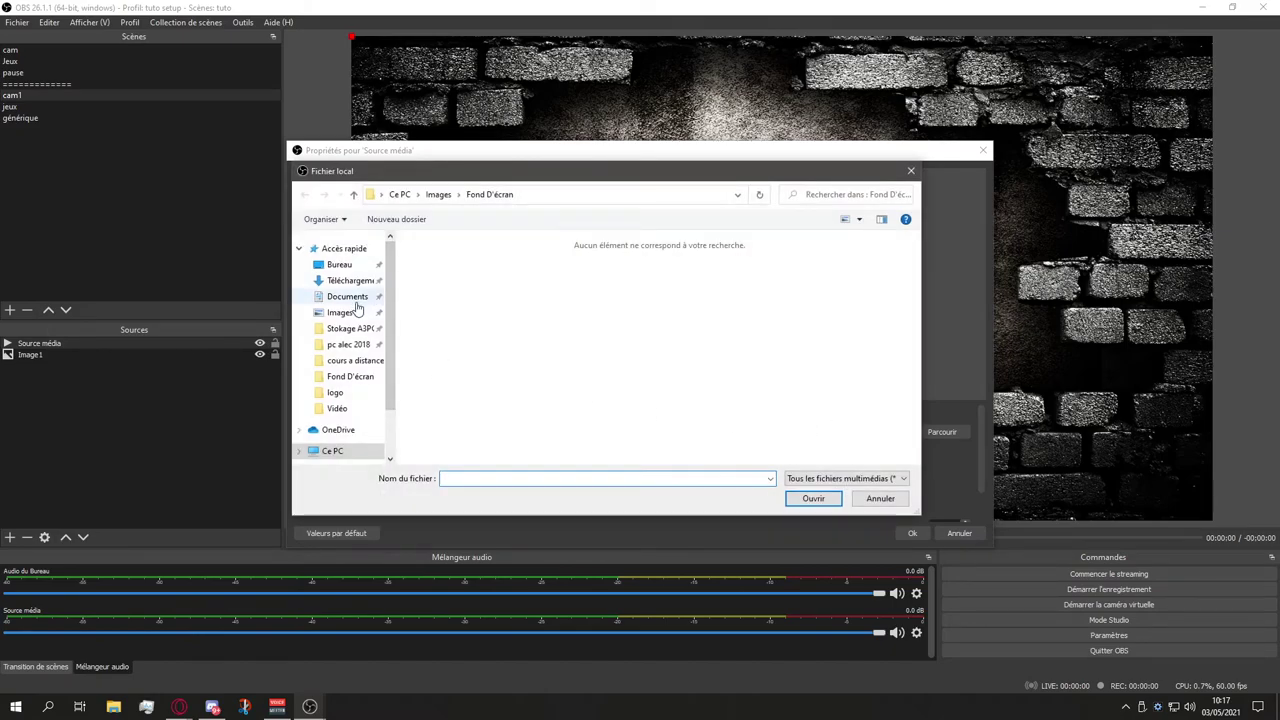
left_click(337, 408)
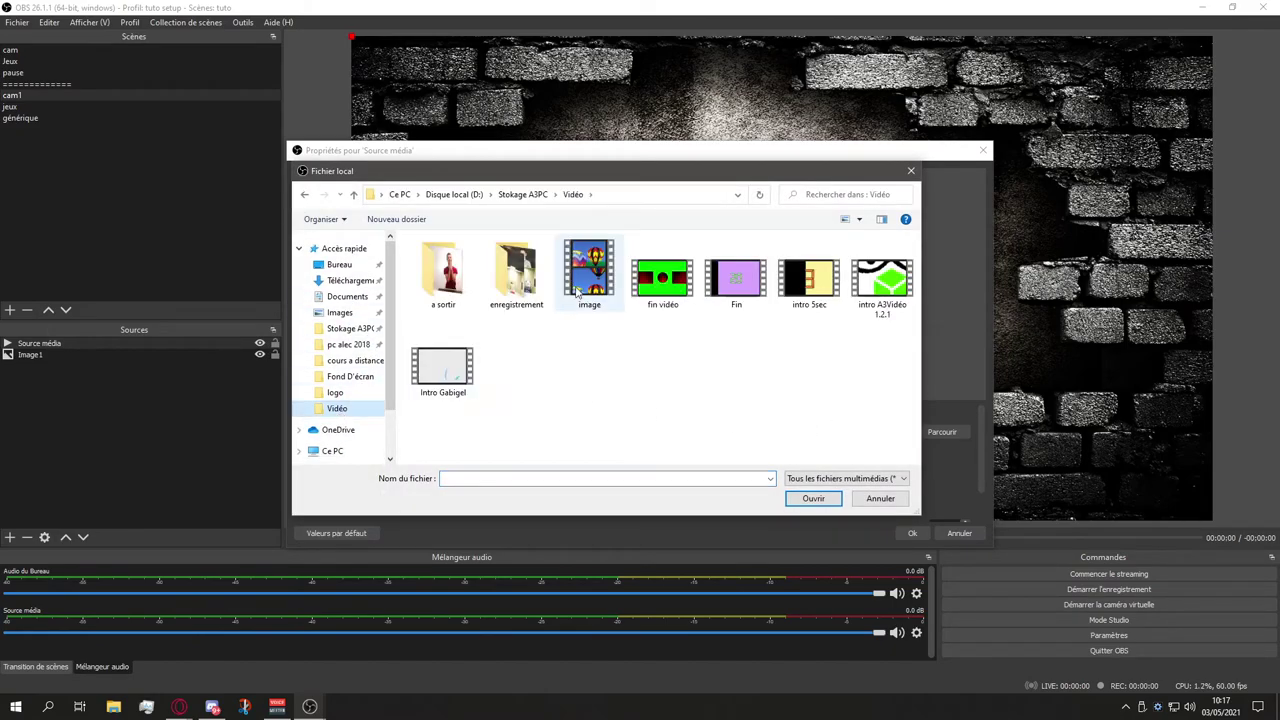
double_click(449, 290)
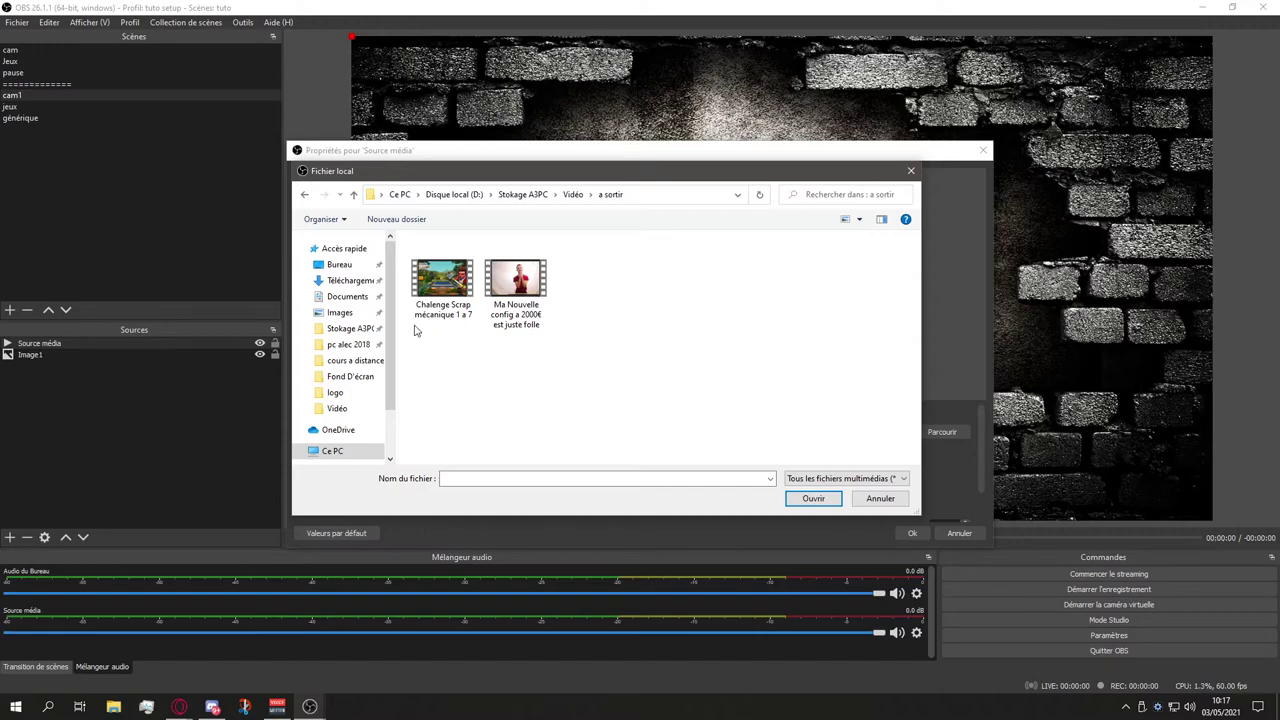
left_click(345, 264)
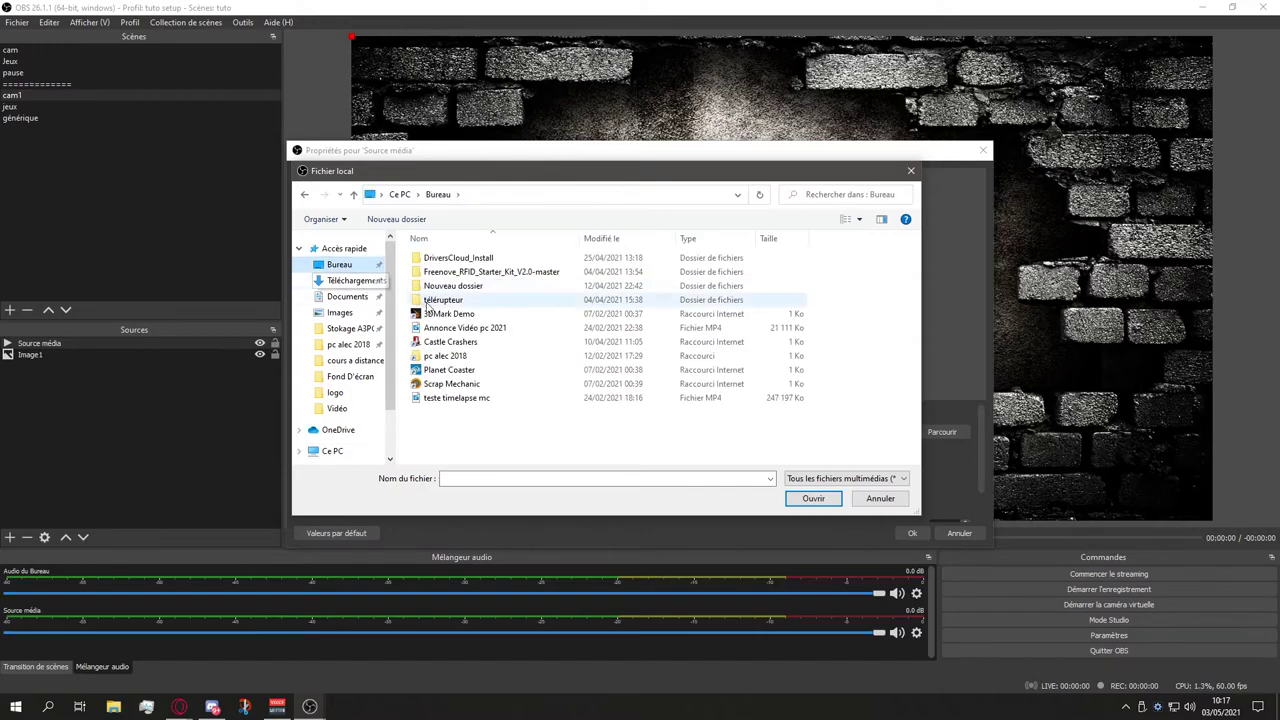
left_click(440, 397)
left_click(815, 499)
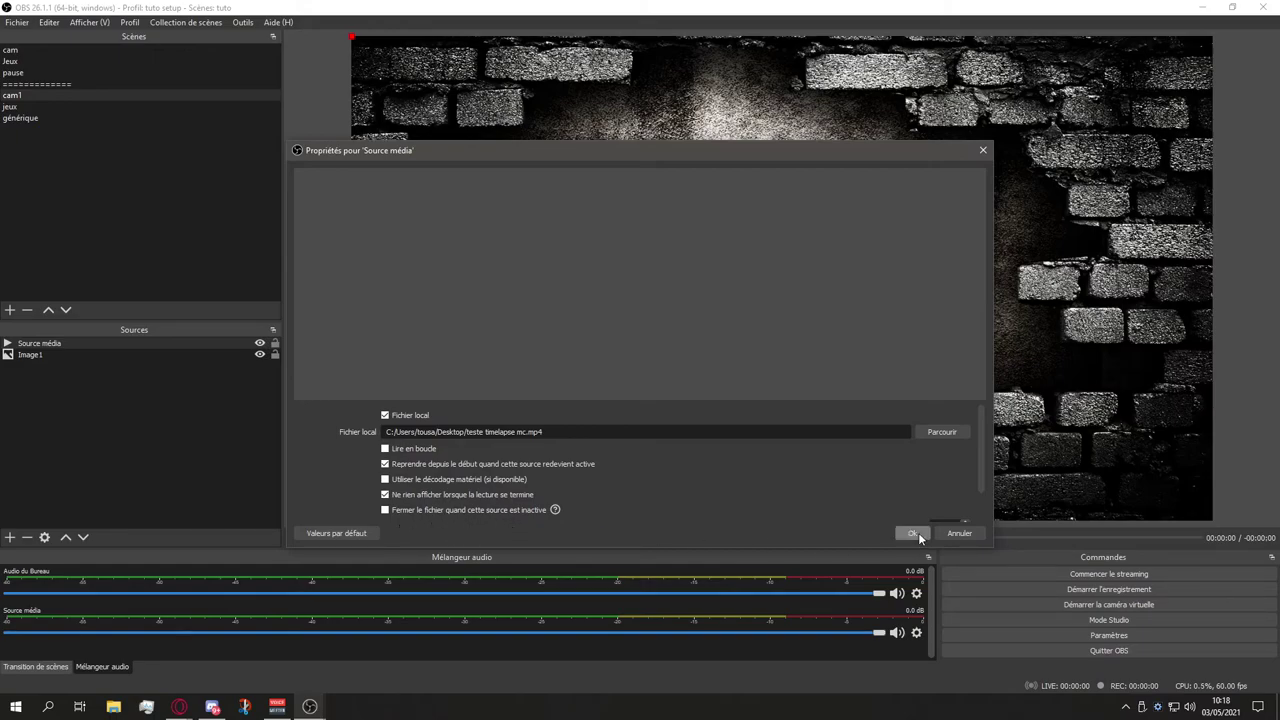
Keep the media source's YUV colour range on Auto, accept its properties and deselect it.
scroll(894, 489, "down", 2)
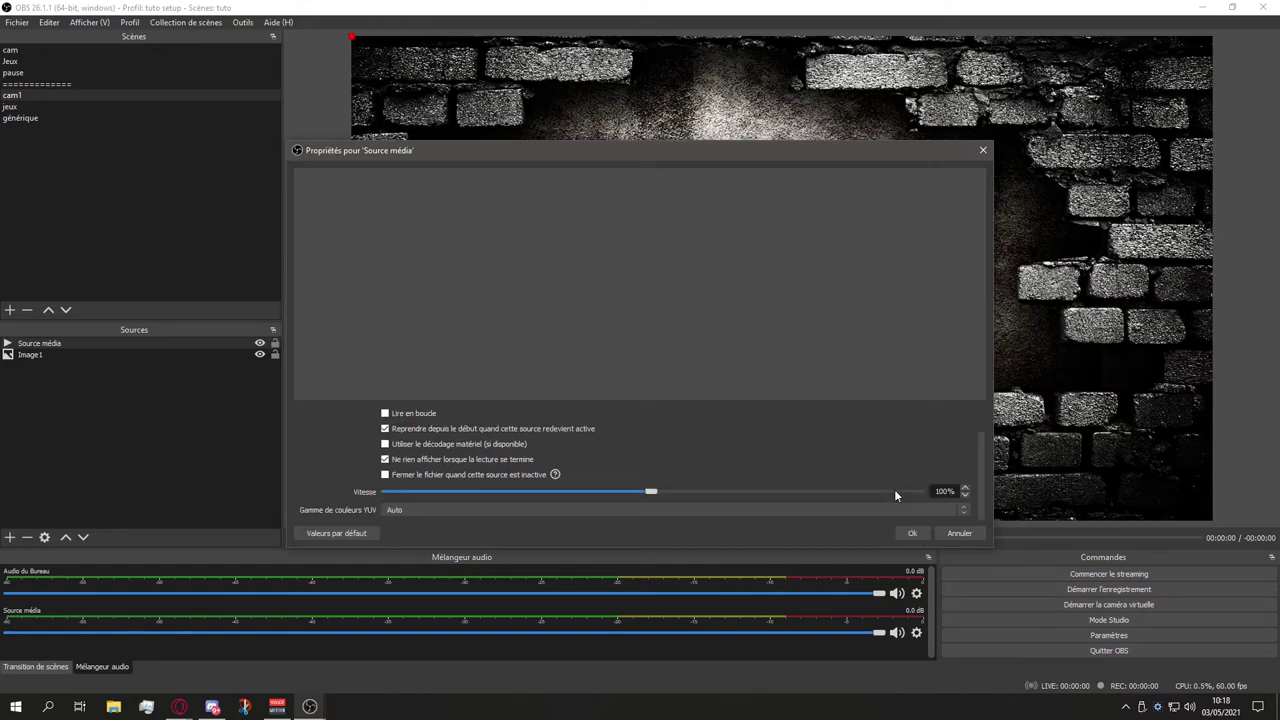
left_click(449, 513)
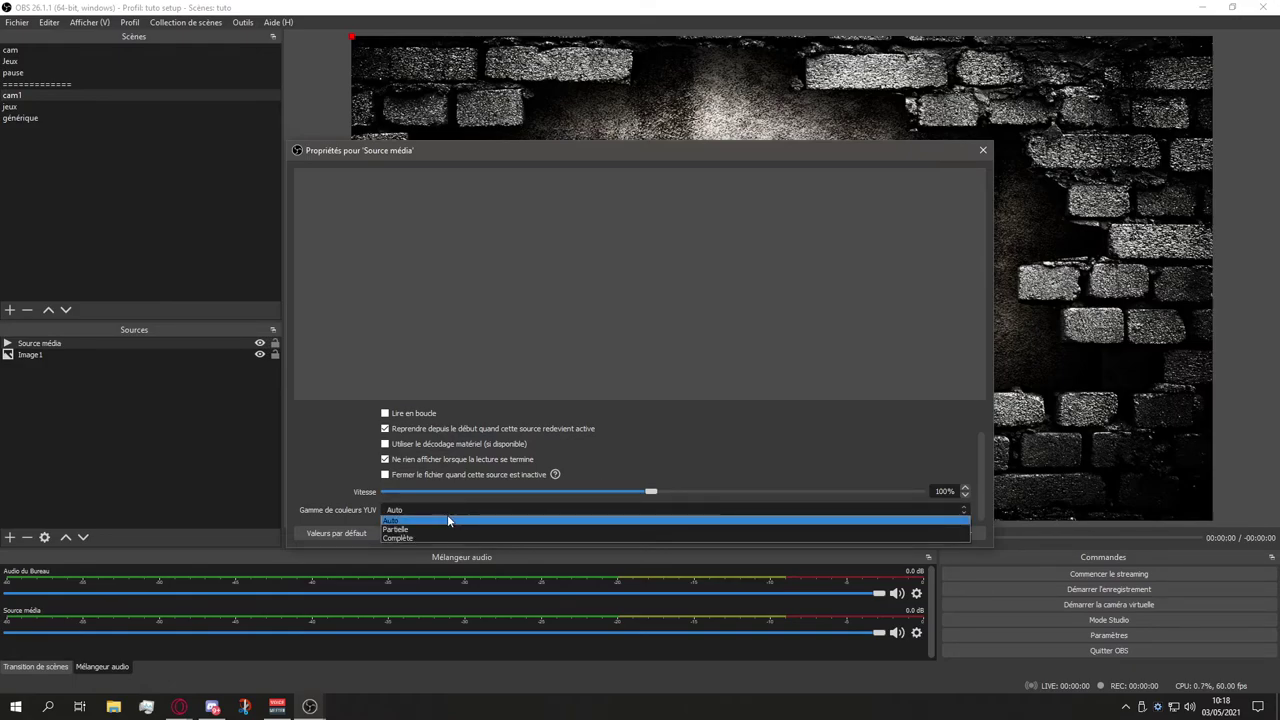
left_click(447, 519)
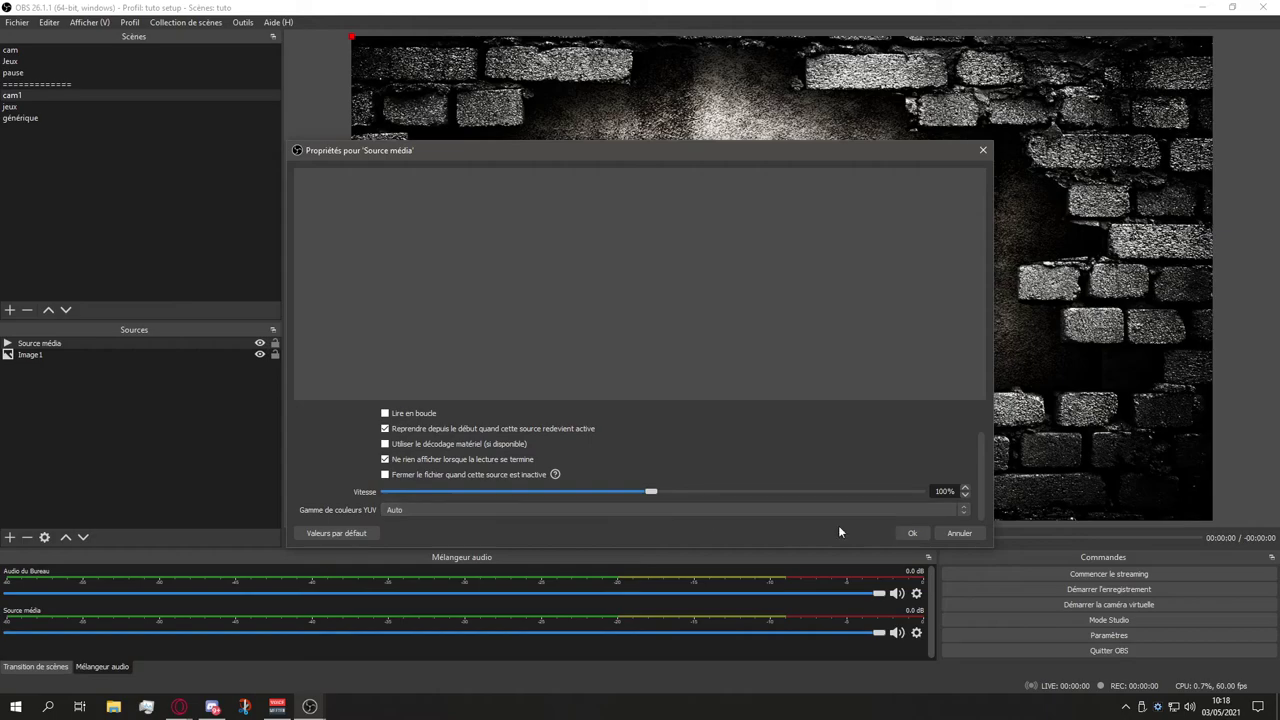
left_click(911, 533)
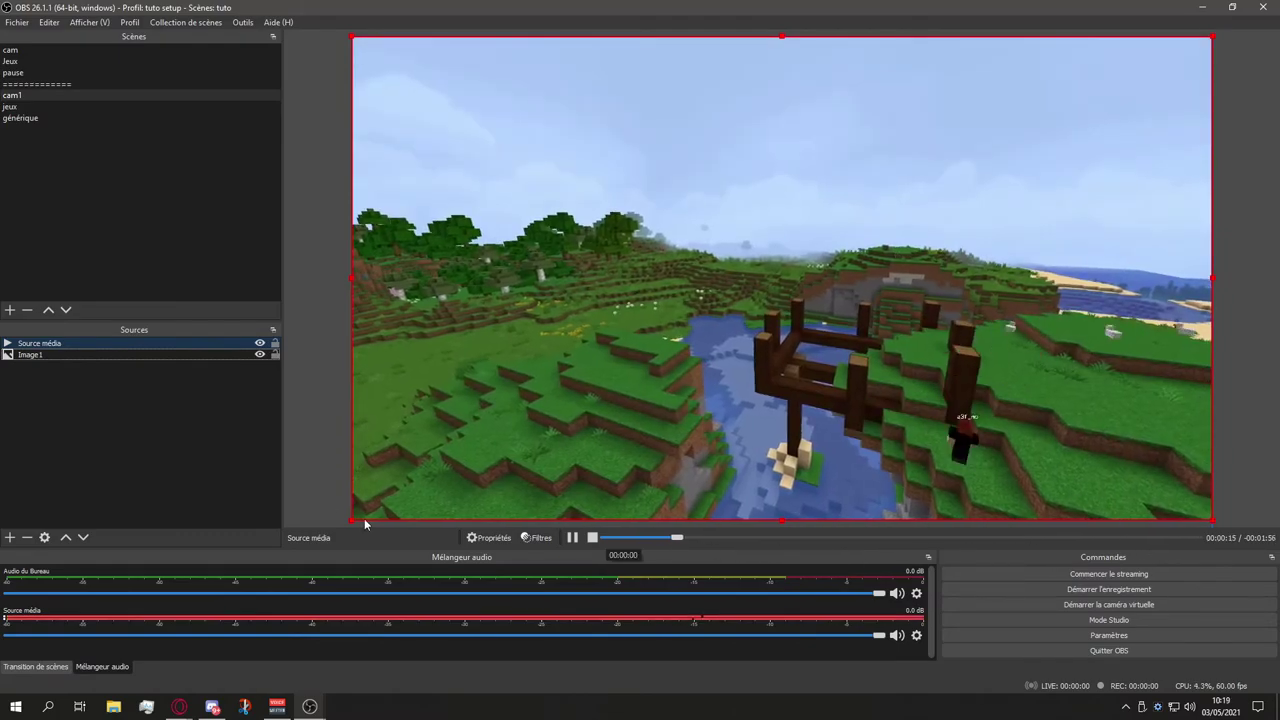
left_click(44, 427)
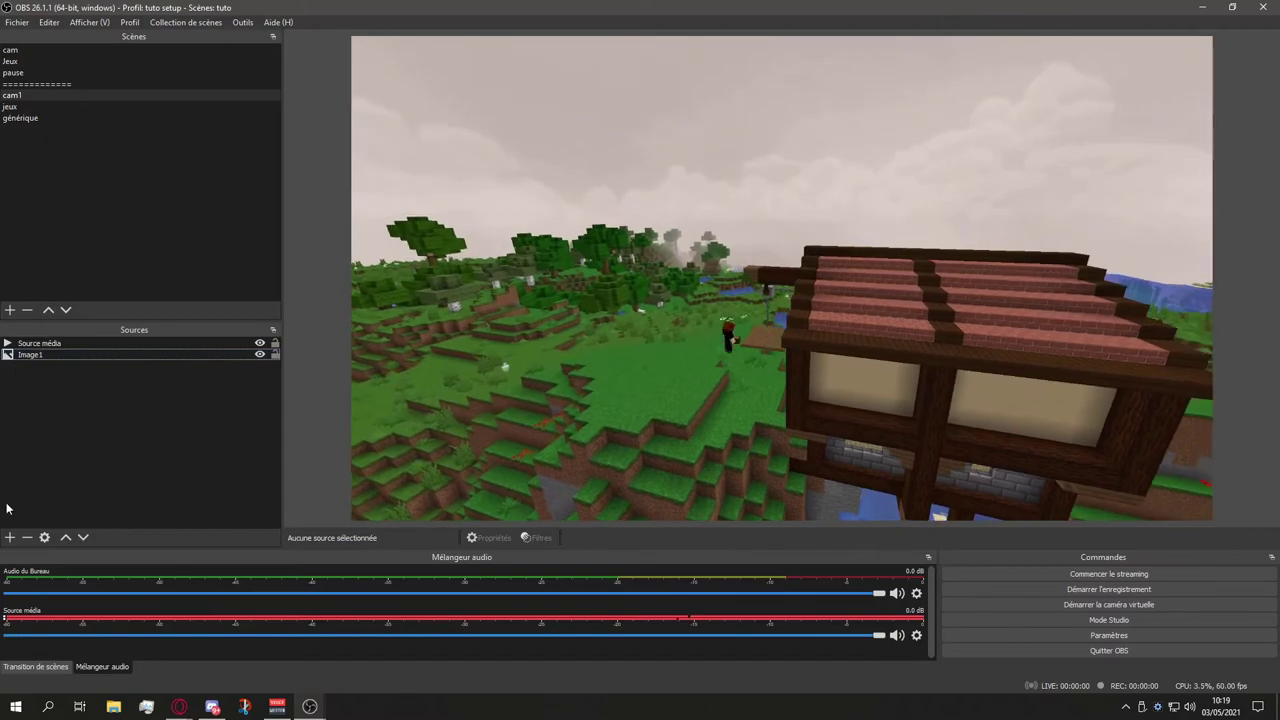
Start adding another source to the cam1 scene.
left_click(9, 537)
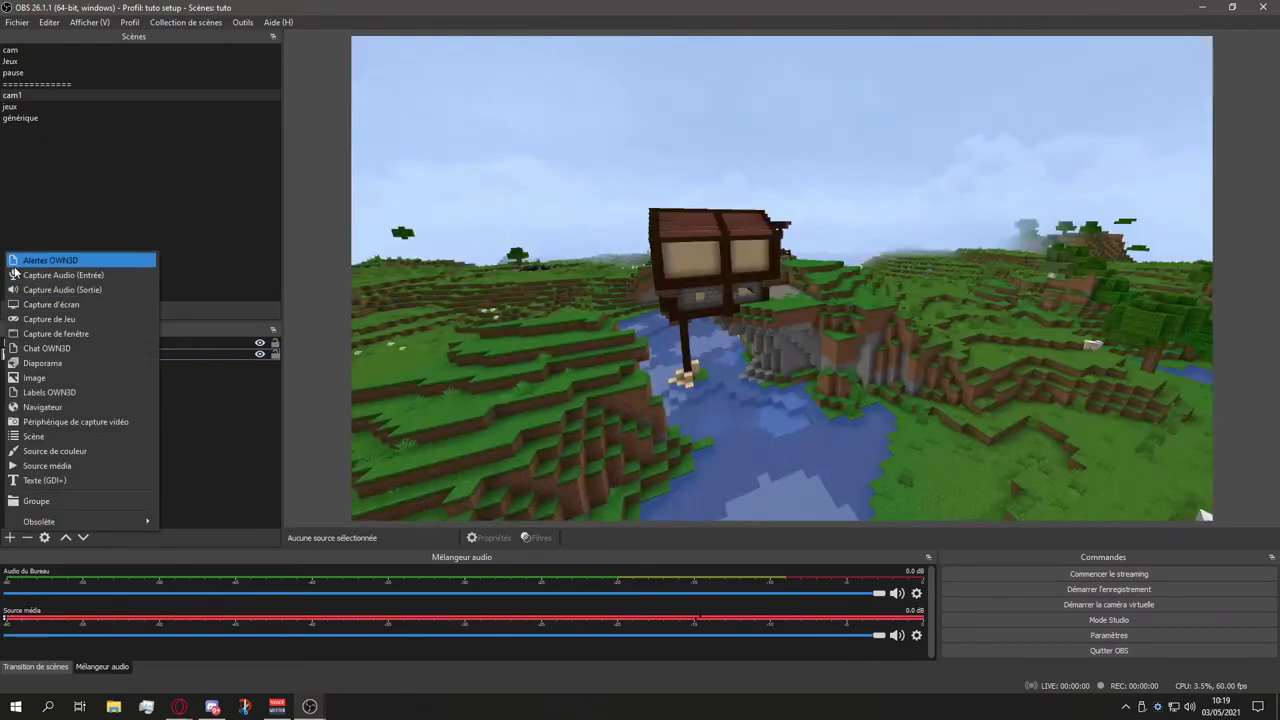